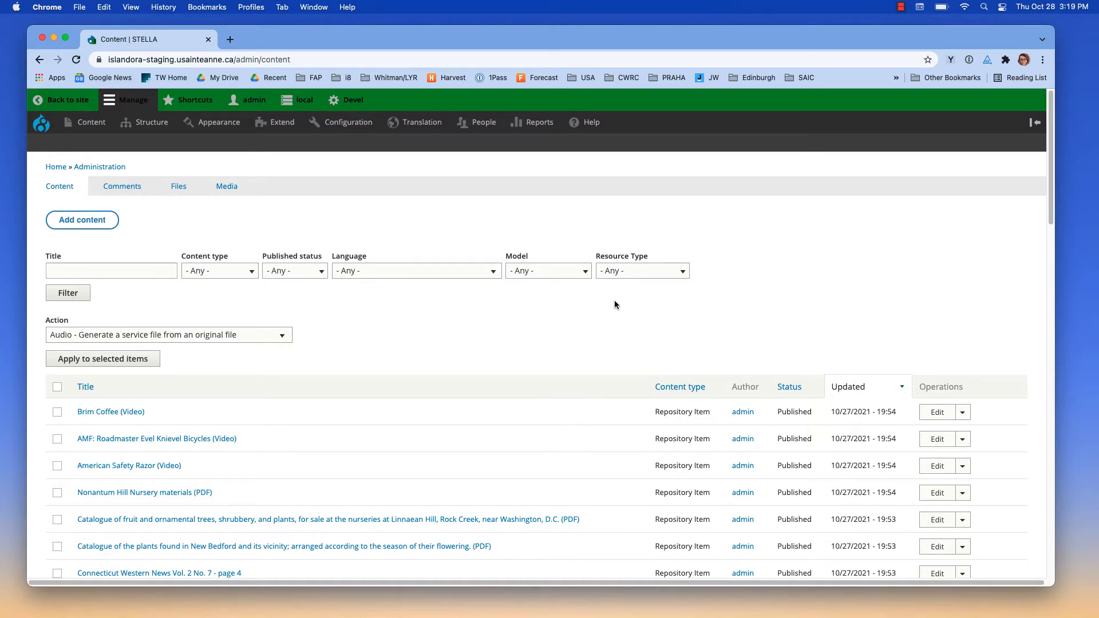
Open the Test Object item from the end of the content list and show its translations overview.
left_click(963, 414)
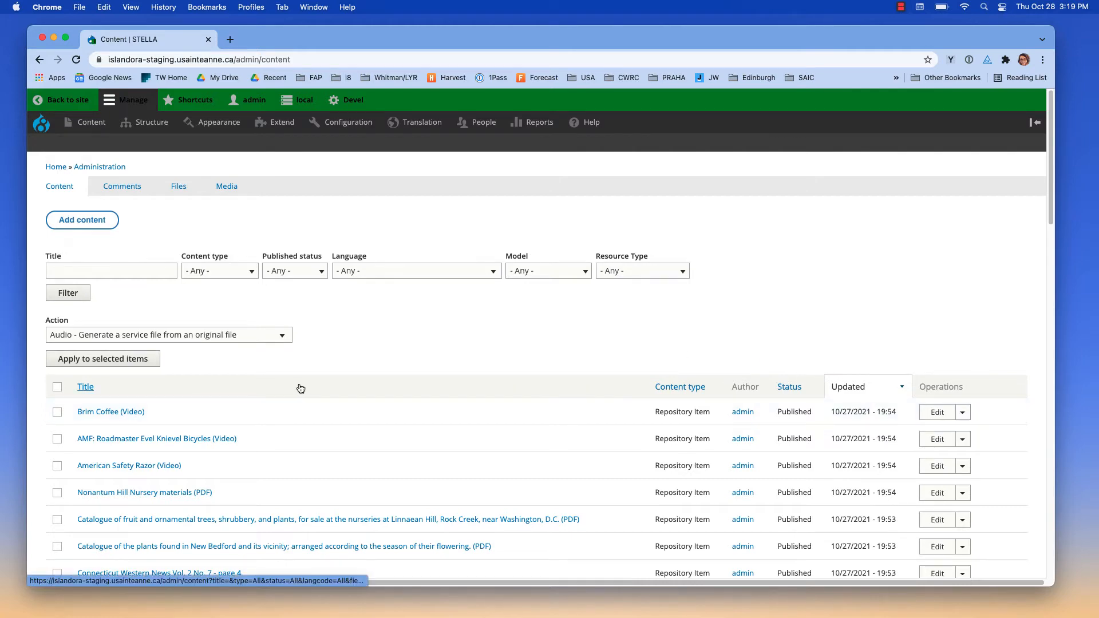
scroll(299, 389, "down", 15)
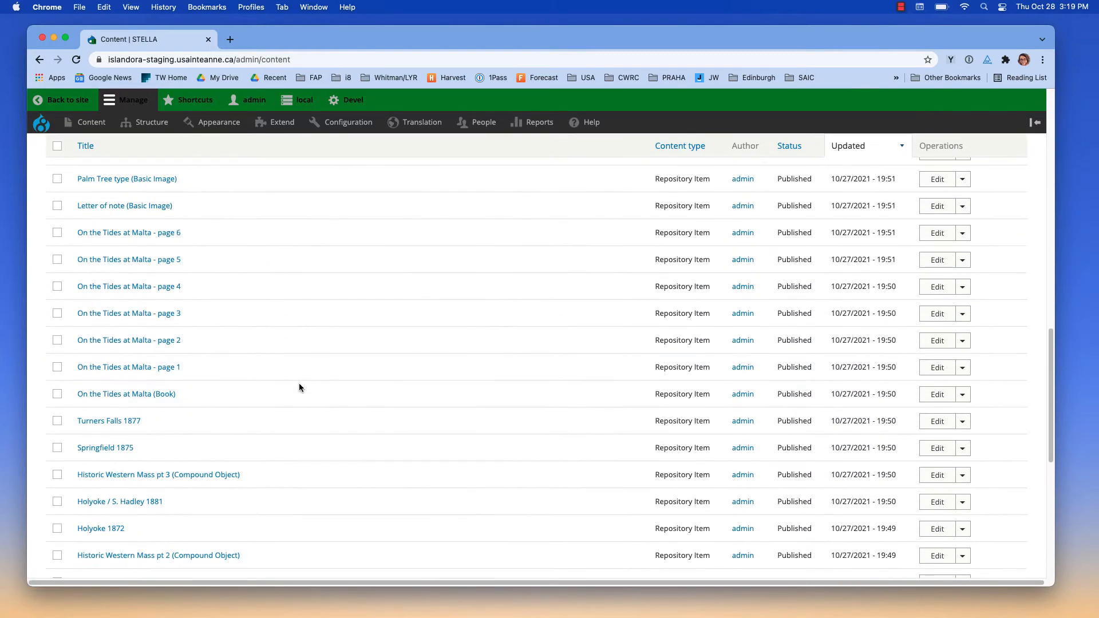
scroll(299, 383, "down", 7)
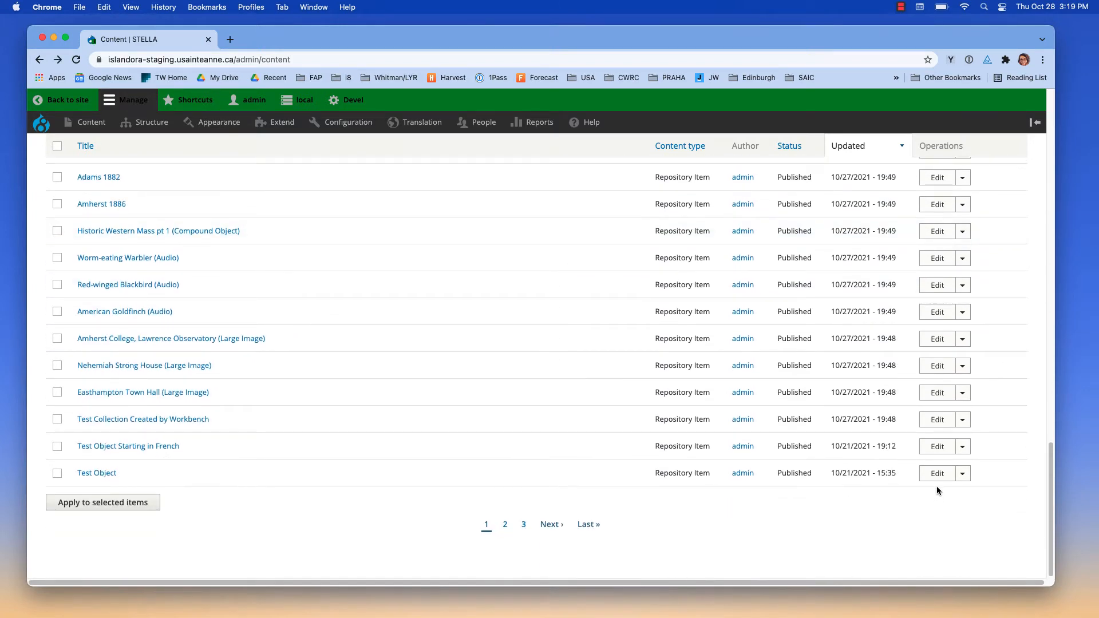
left_click(962, 473)
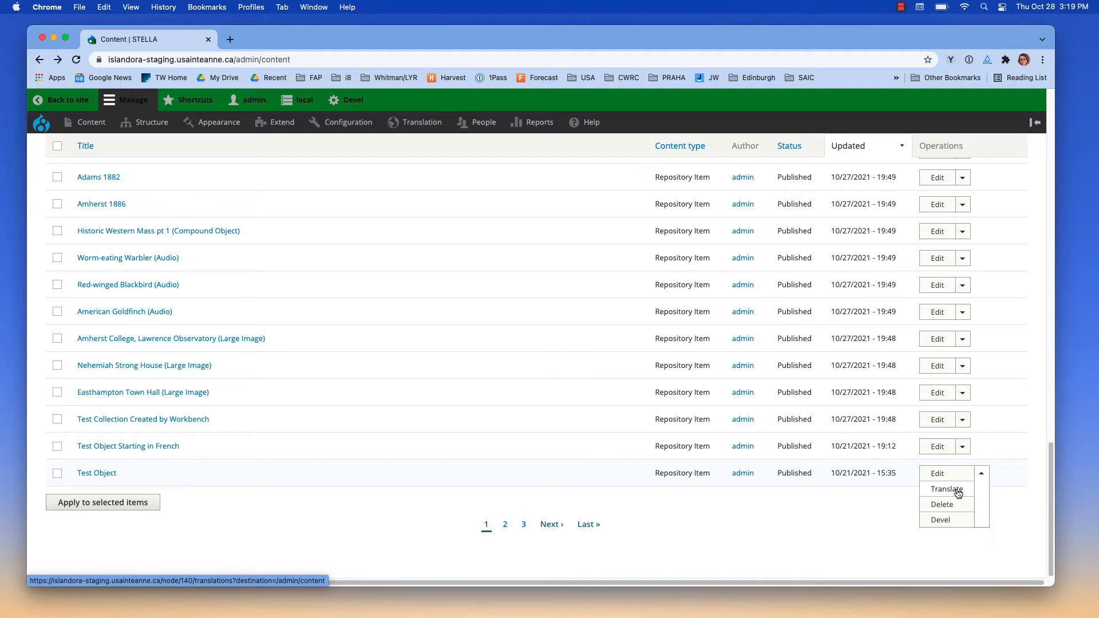
left_click(103, 475)
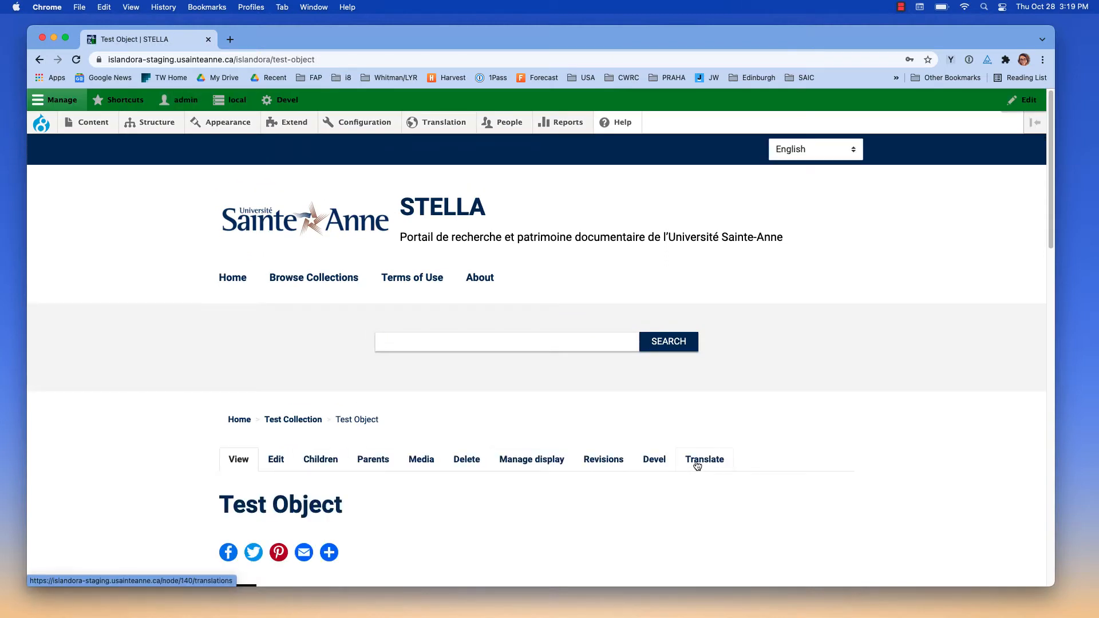
left_click(697, 465)
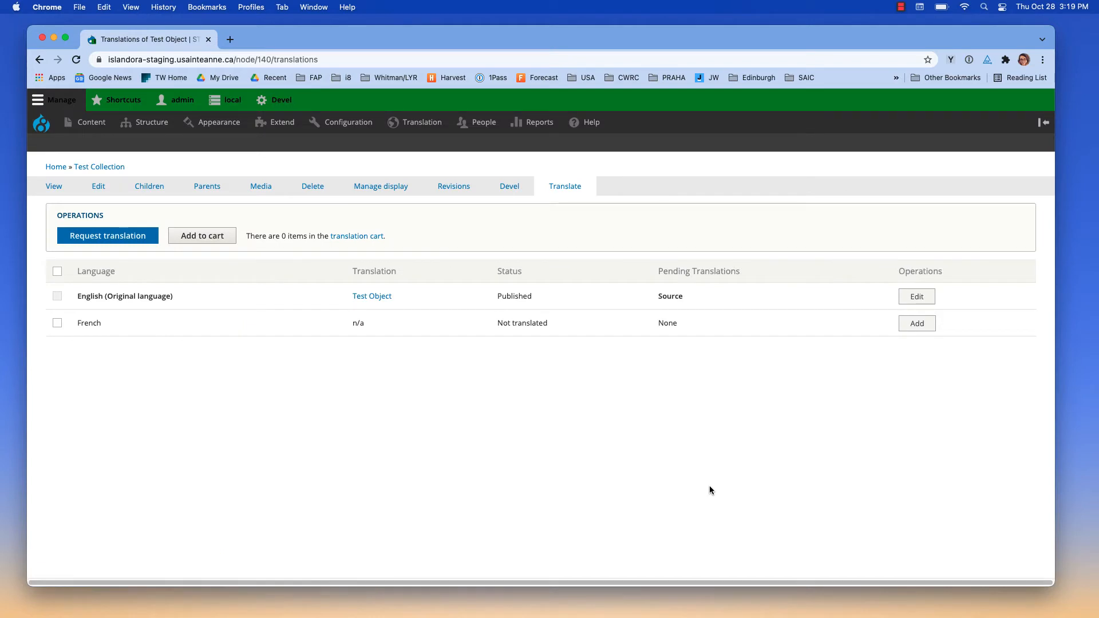
Add a French translation of Test Object with the description "Ceci est un texte descriptif, à des fins de traduction" and save it.
left_click(913, 330)
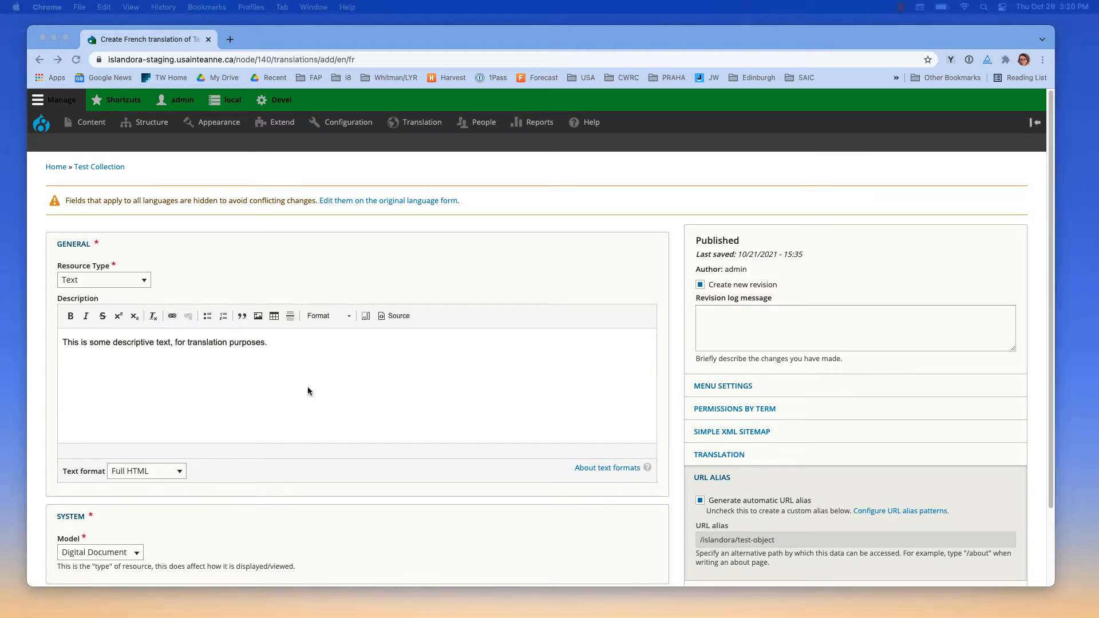
left_click_drag(270, 343, 54, 342)
type("Ceci est un texte descriptif, à des fins de traduction")
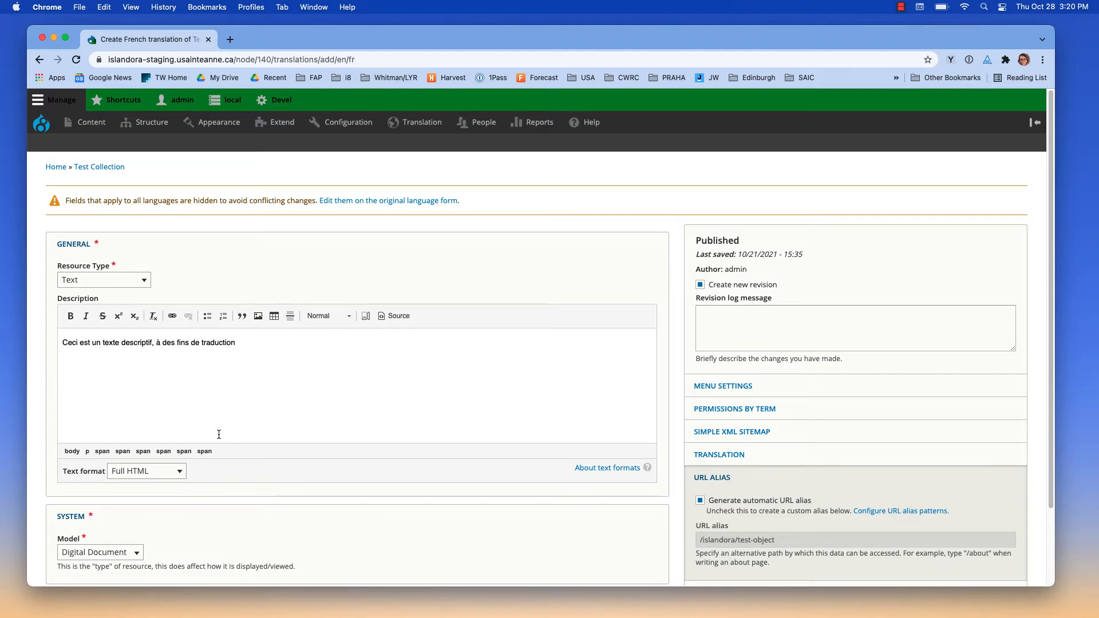
scroll(423, 468, "down", 3)
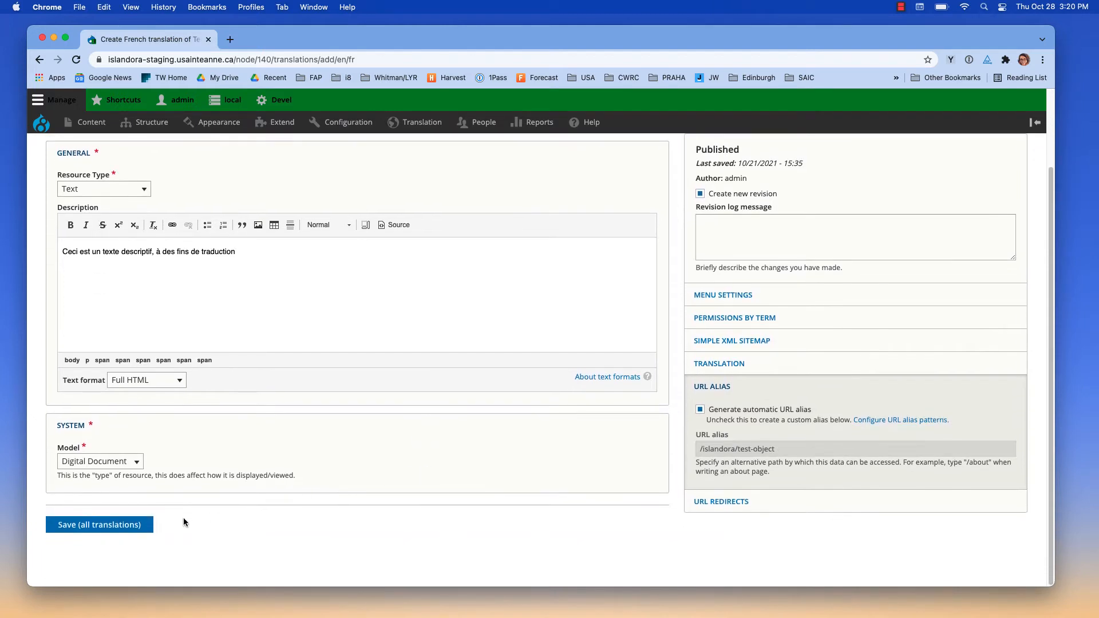
left_click(114, 526)
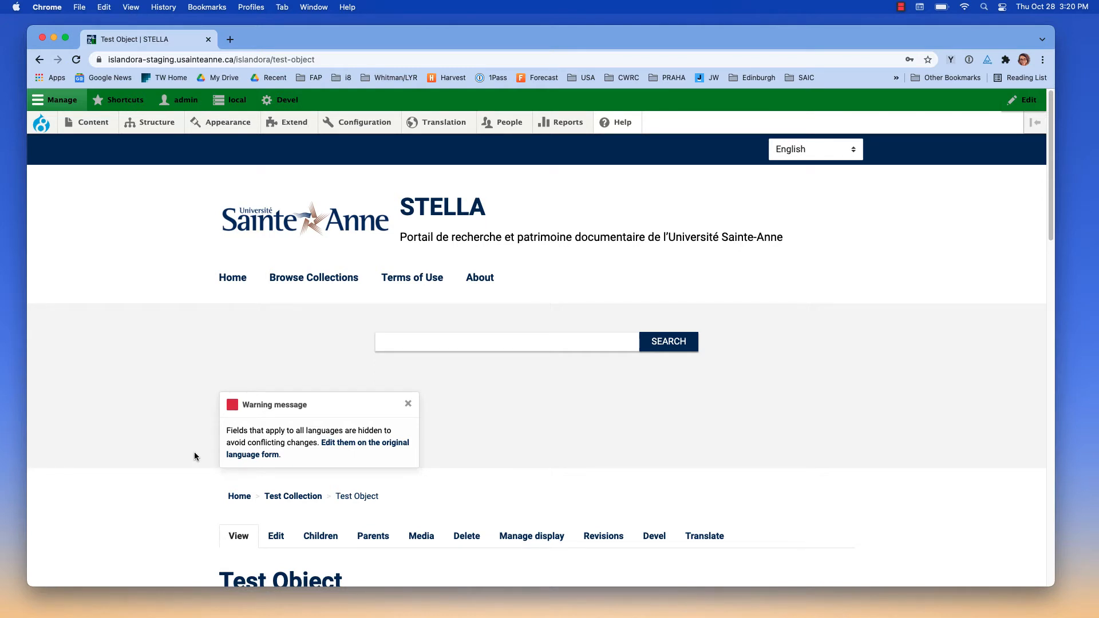
Switch the Test Object page to Français and check its translated item description.
left_click(801, 150)
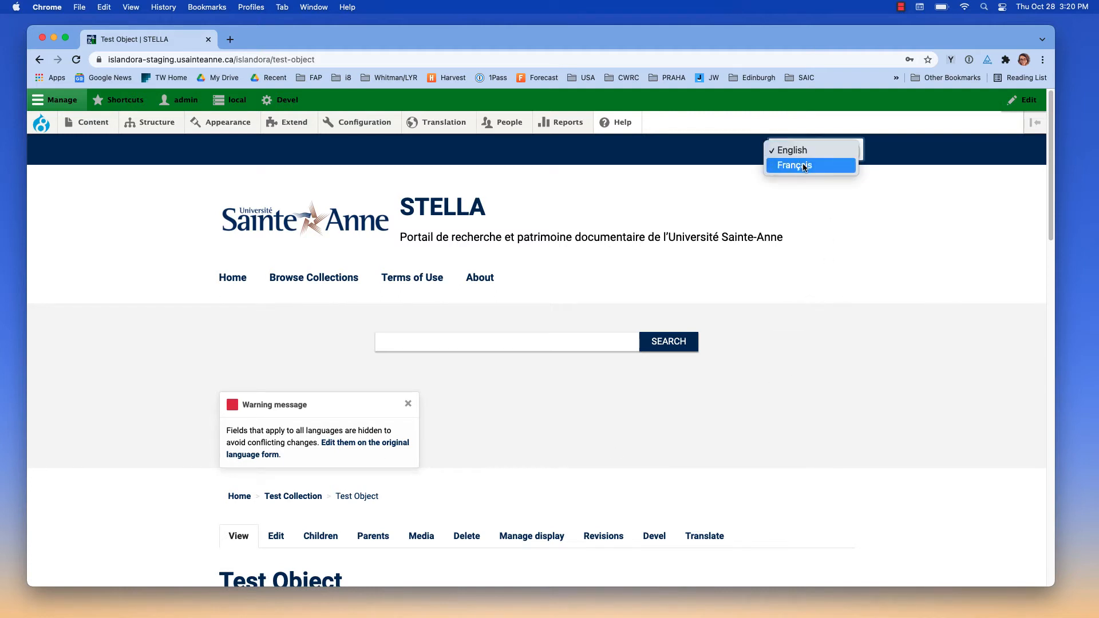
left_click(802, 165)
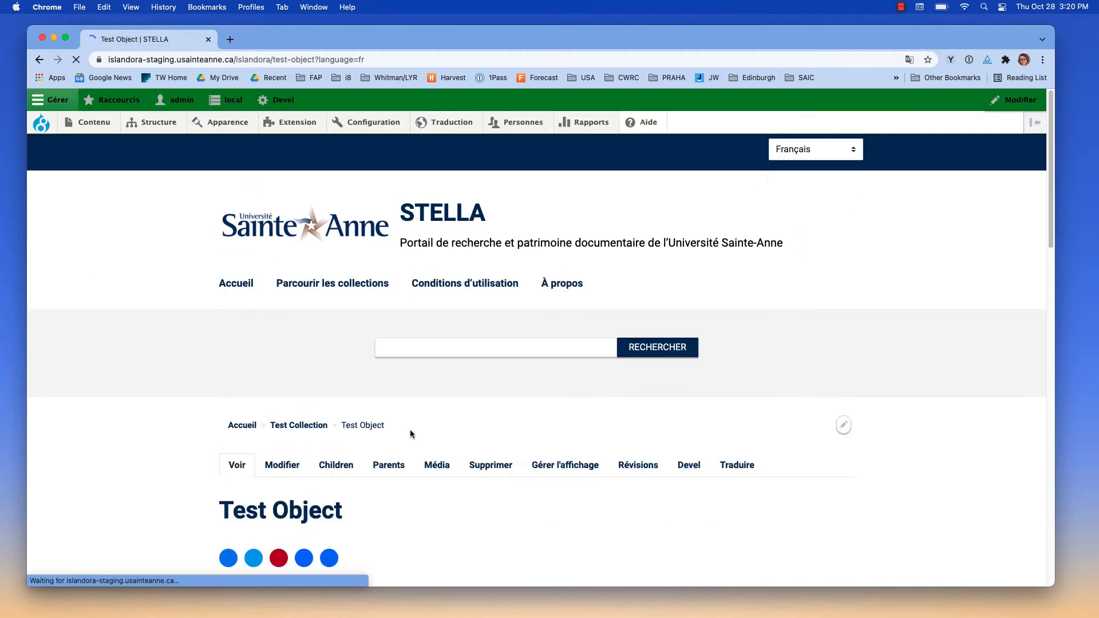
scroll(903, 469, "down", 10)
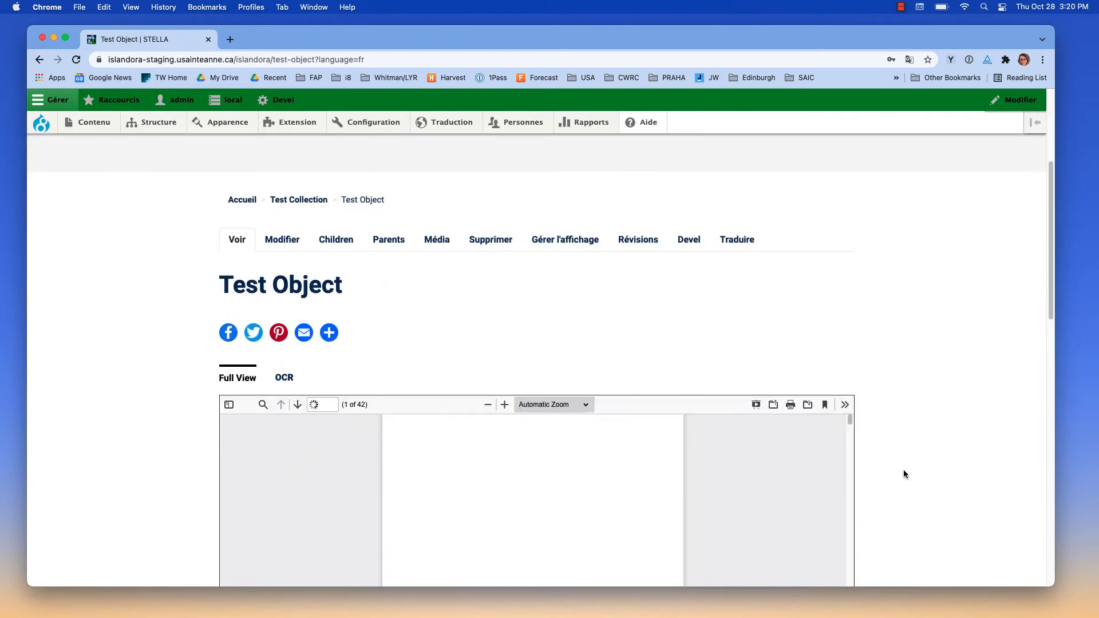
scroll(914, 472, "down", 5)
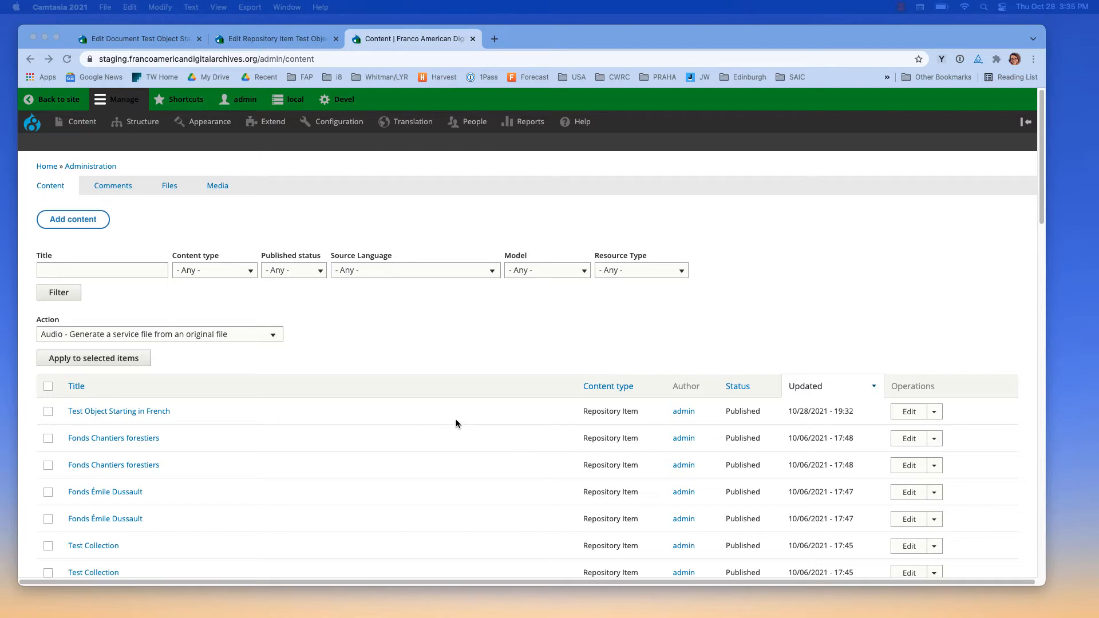
Open the translations overview of Test Object Starting in French and add its English translation to the translation cart.
left_click(936, 413)
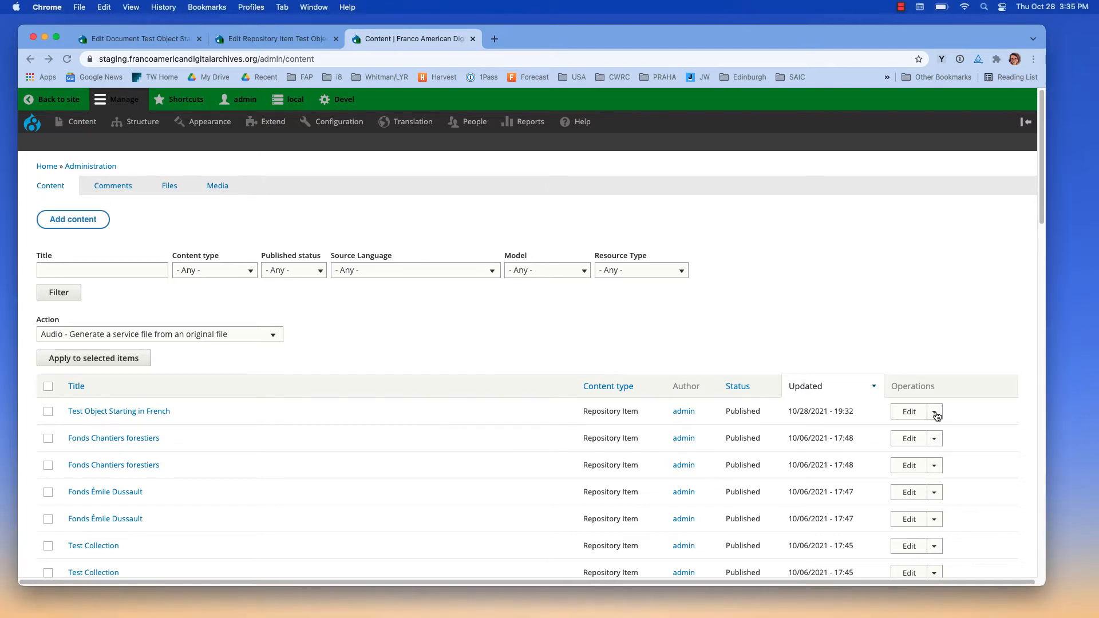
left_click(934, 413)
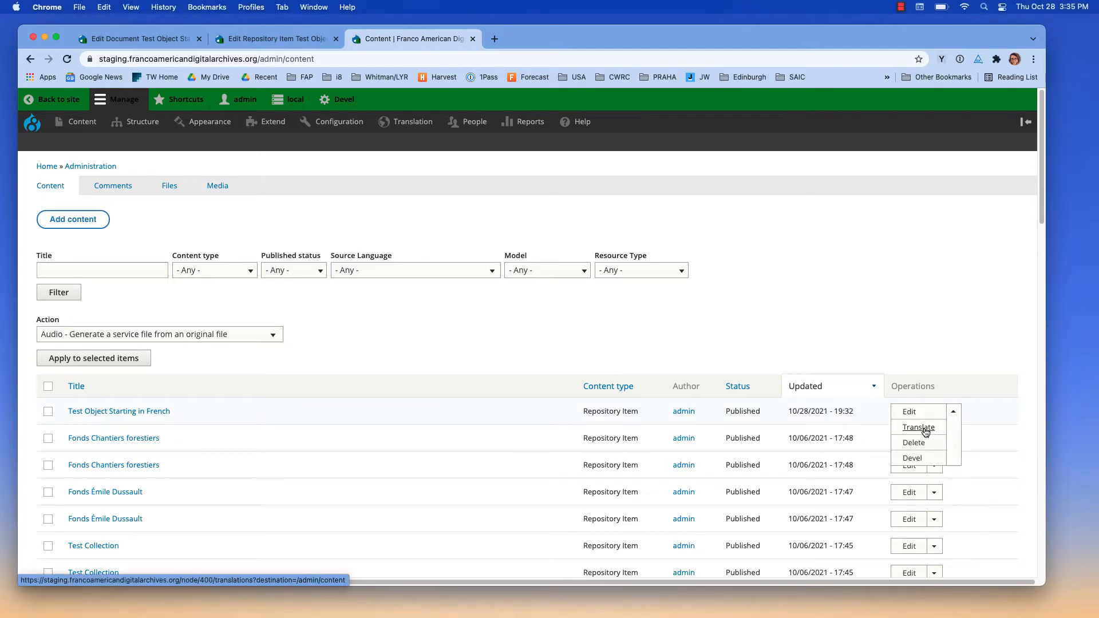
left_click(919, 427)
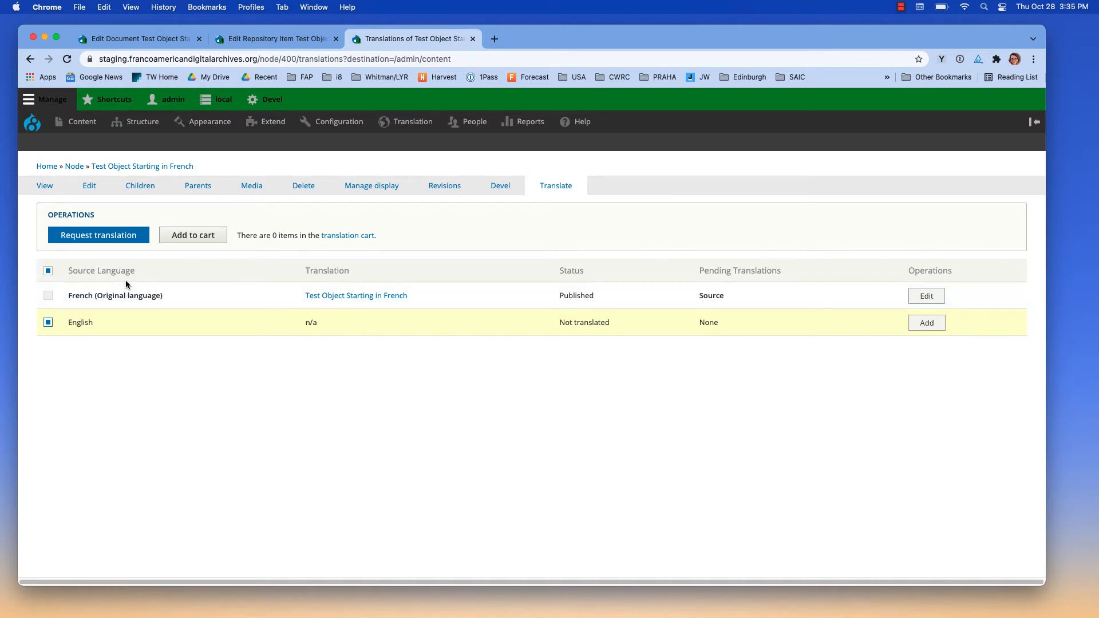
left_click(198, 242)
left_click(198, 239)
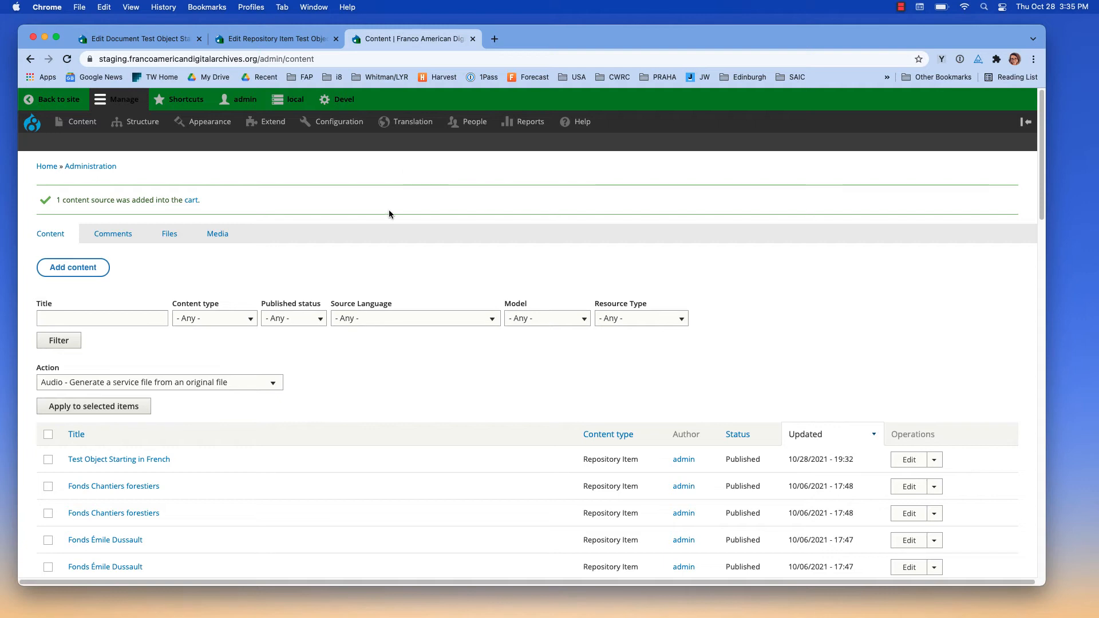
Request an English translation of the item in the translation cart and submit the job to the Google provider.
left_click(192, 201)
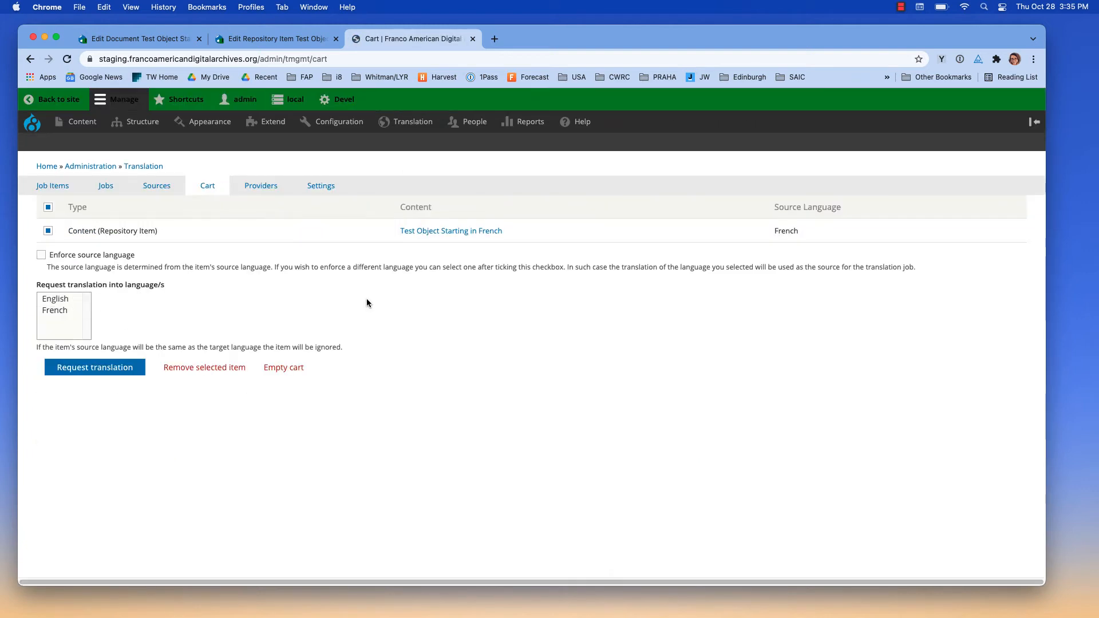
left_click(71, 302)
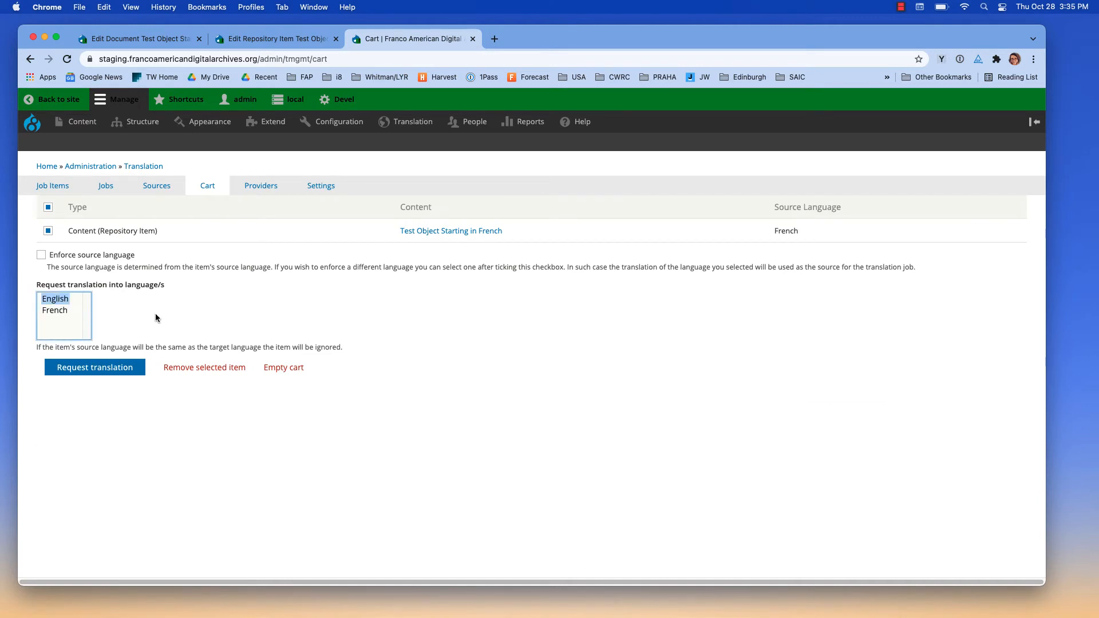
left_click(87, 369)
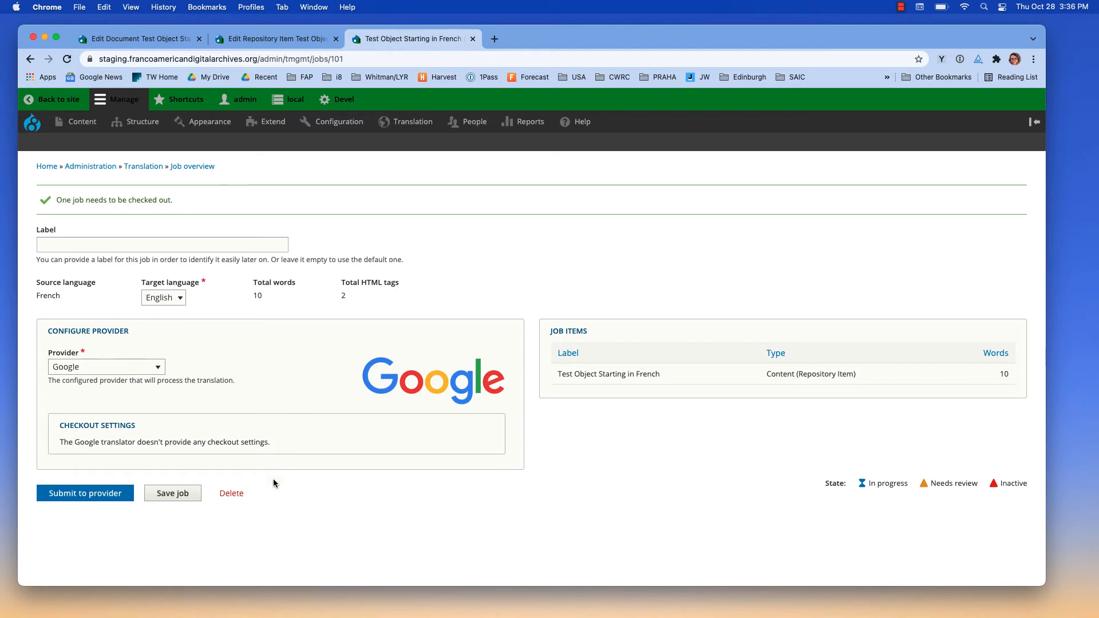
left_click(74, 494)
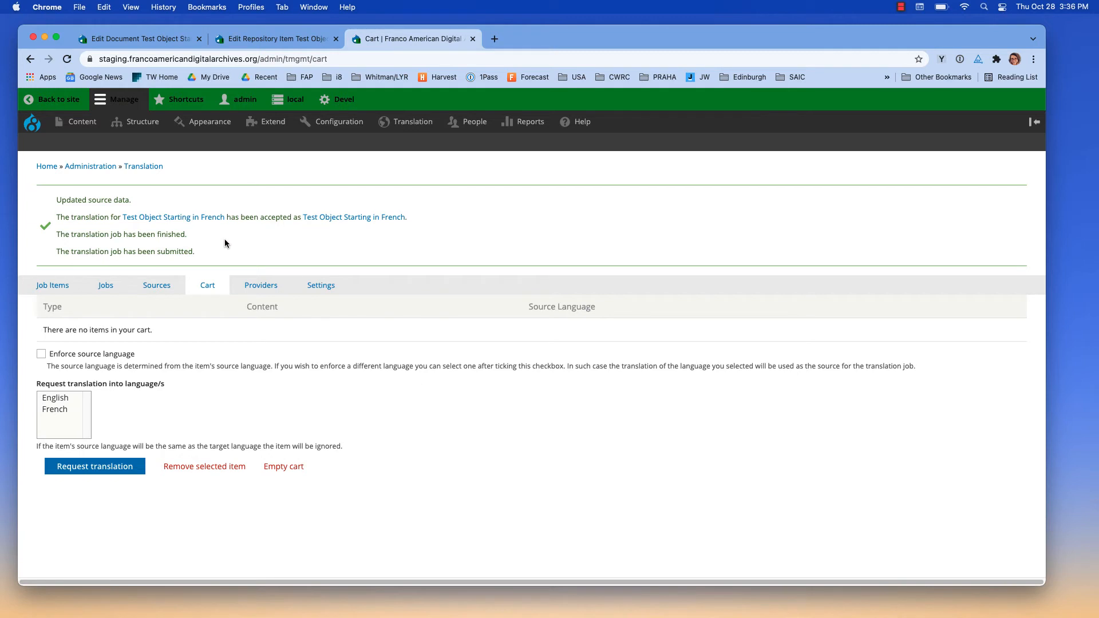
Open the translated Test Object Starting in French and examine its page down to the item description in English.
left_click(324, 218)
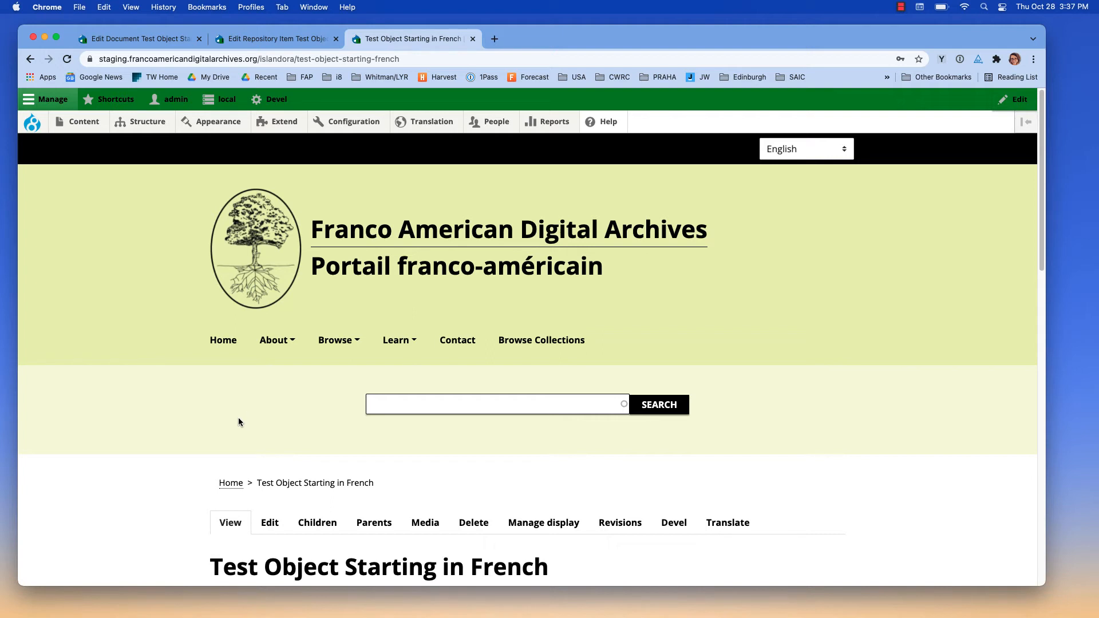
scroll(221, 441, "down", 1)
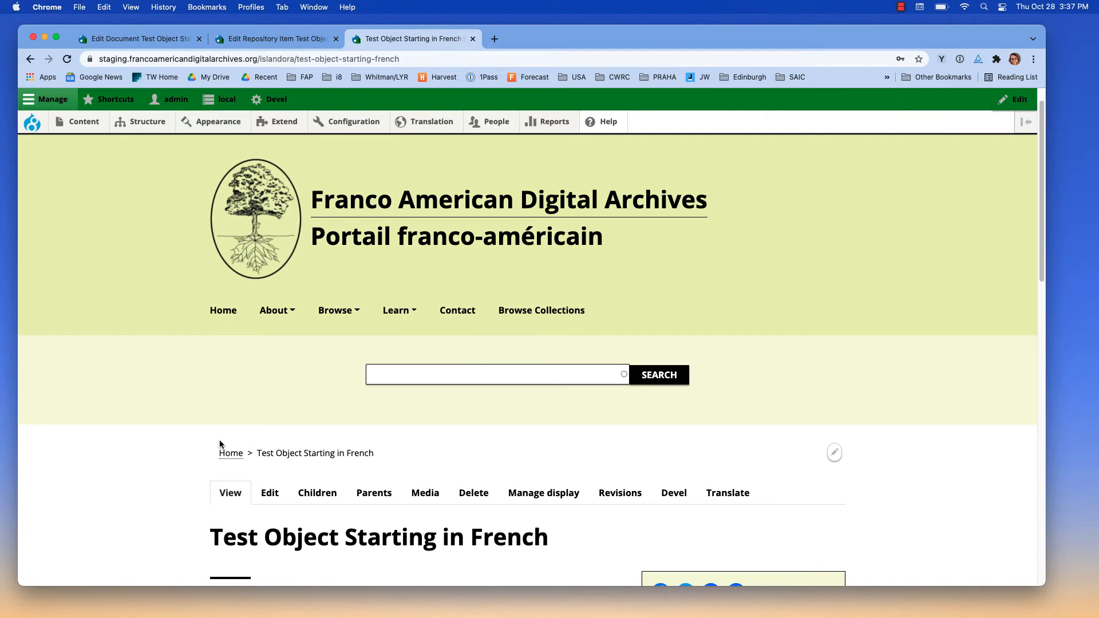
scroll(220, 443, "up", 1)
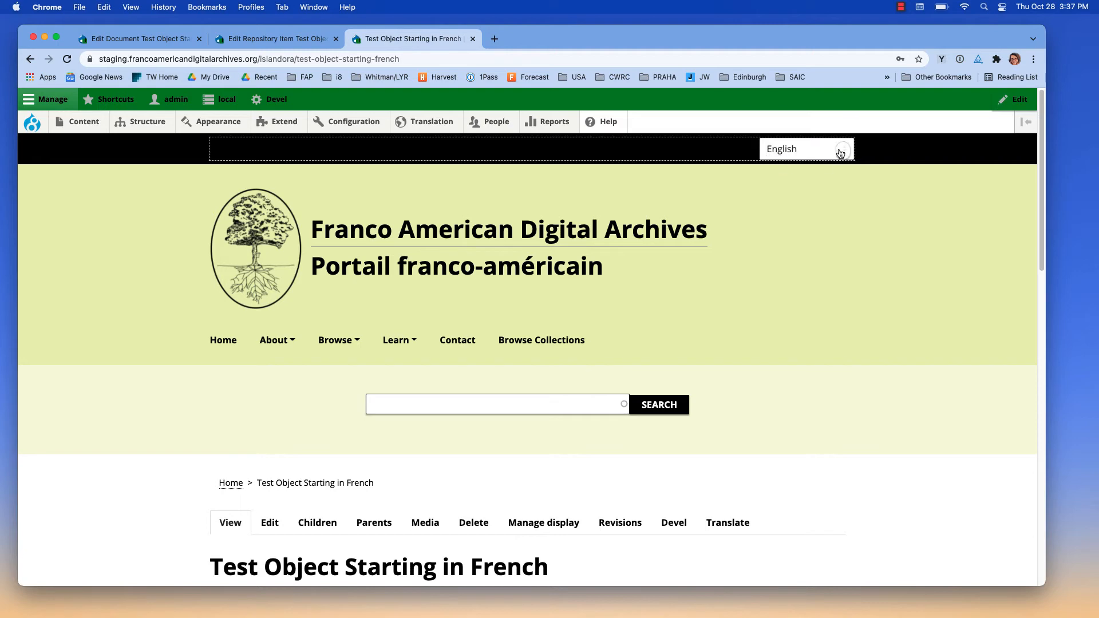
scroll(821, 392, "down", 1)
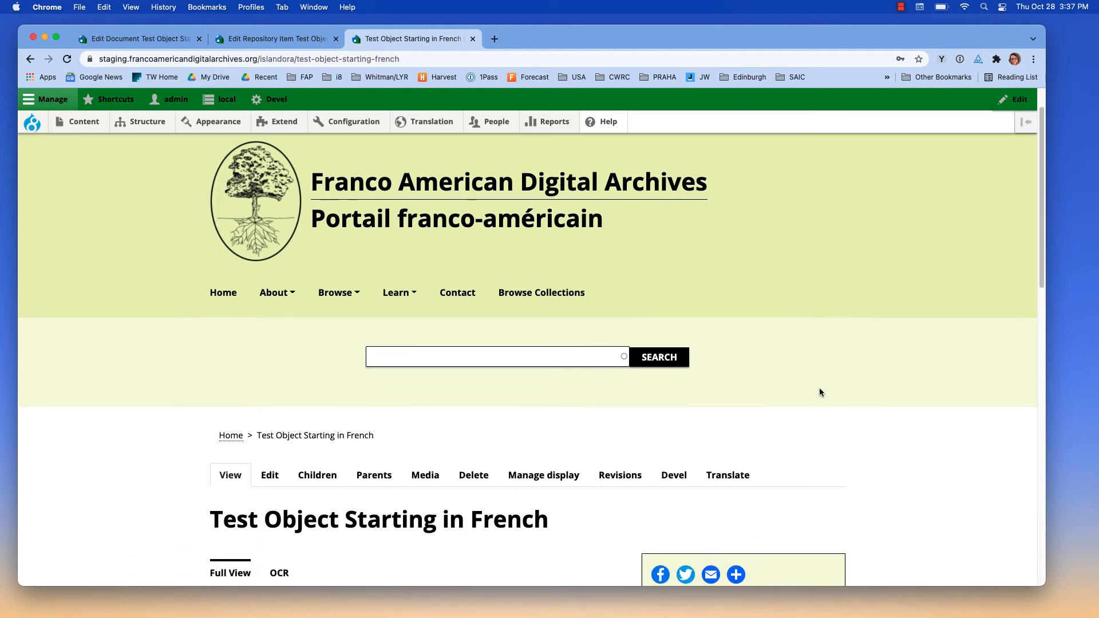
scroll(820, 392, "down", 2)
scroll(912, 407, "down", 1)
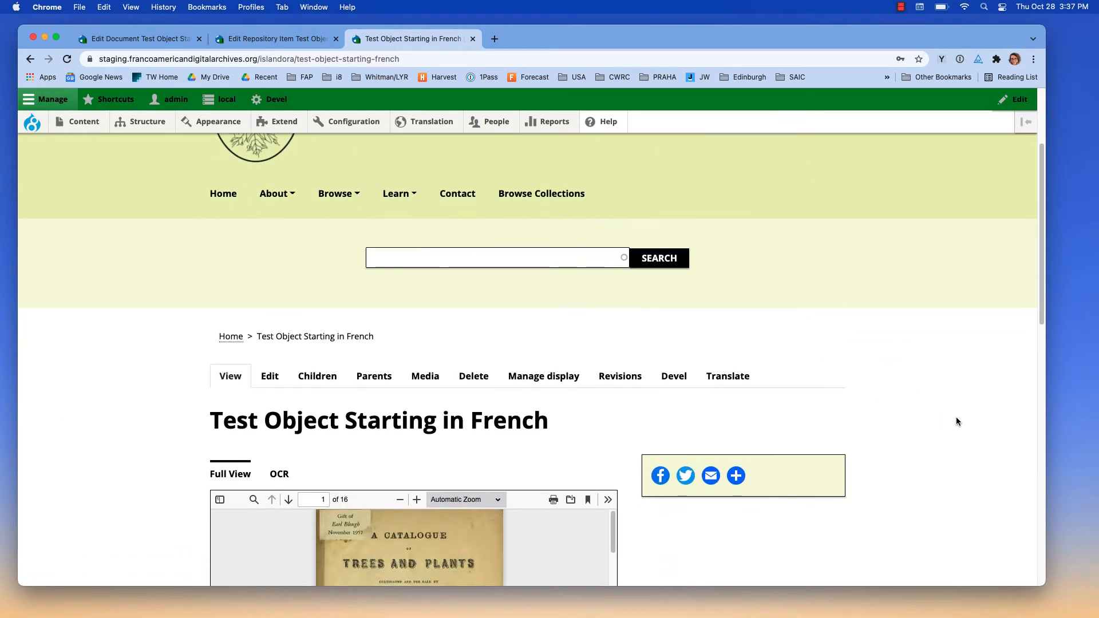
scroll(973, 406, "down", 10)
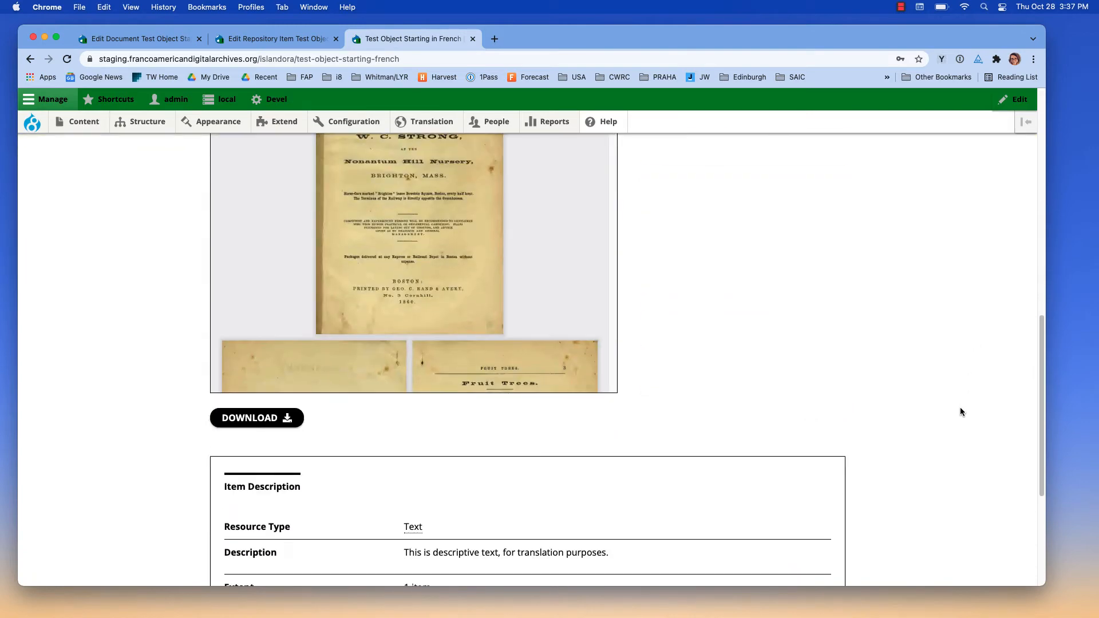
scroll(960, 411, "down", 3)
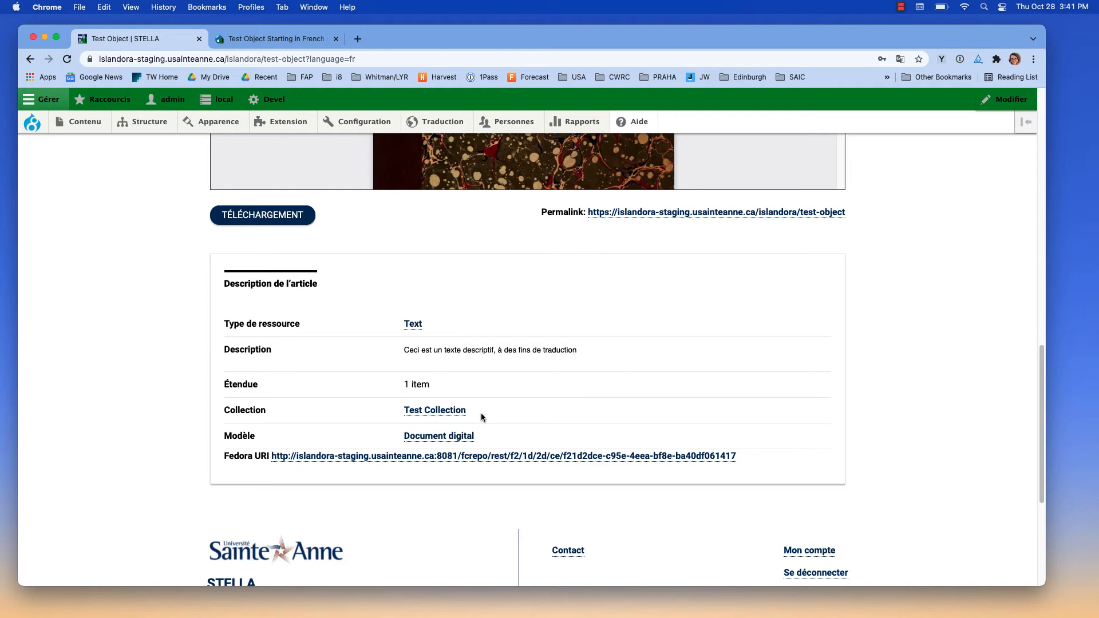
Switch the STELLA site's Test Object page from Français to English.
scroll(587, 404, "up", 7)
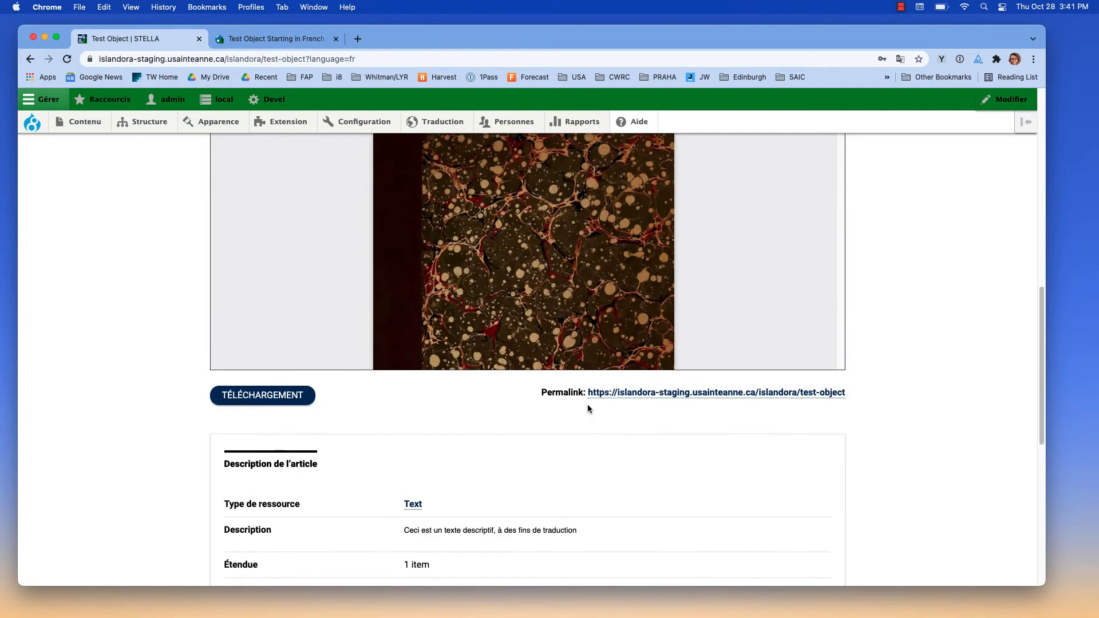
scroll(587, 405, "up", 6)
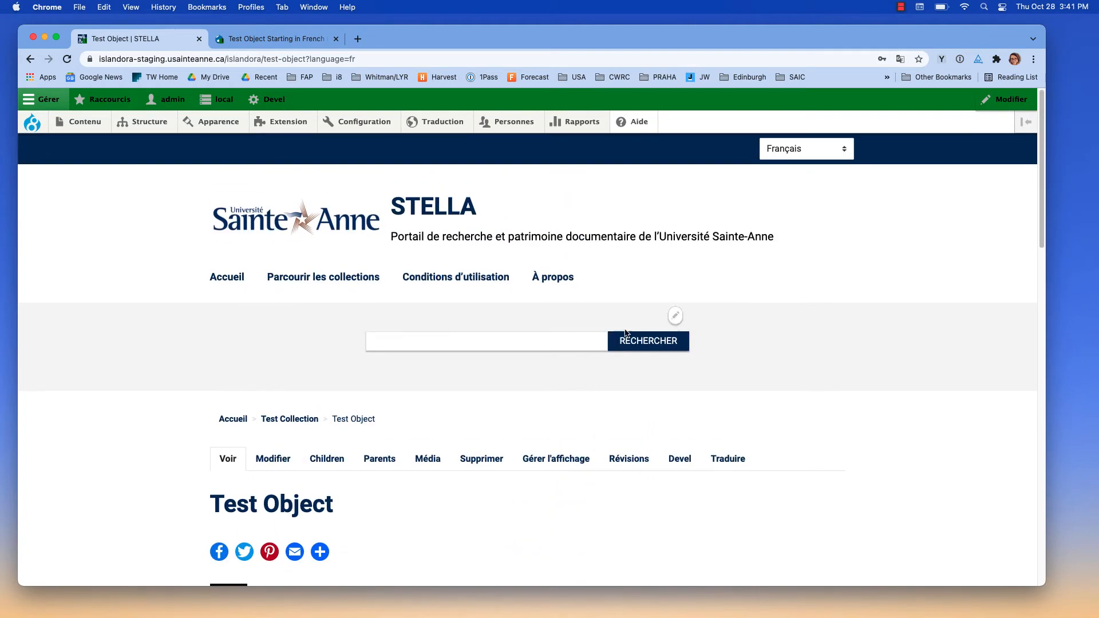
left_click(801, 150)
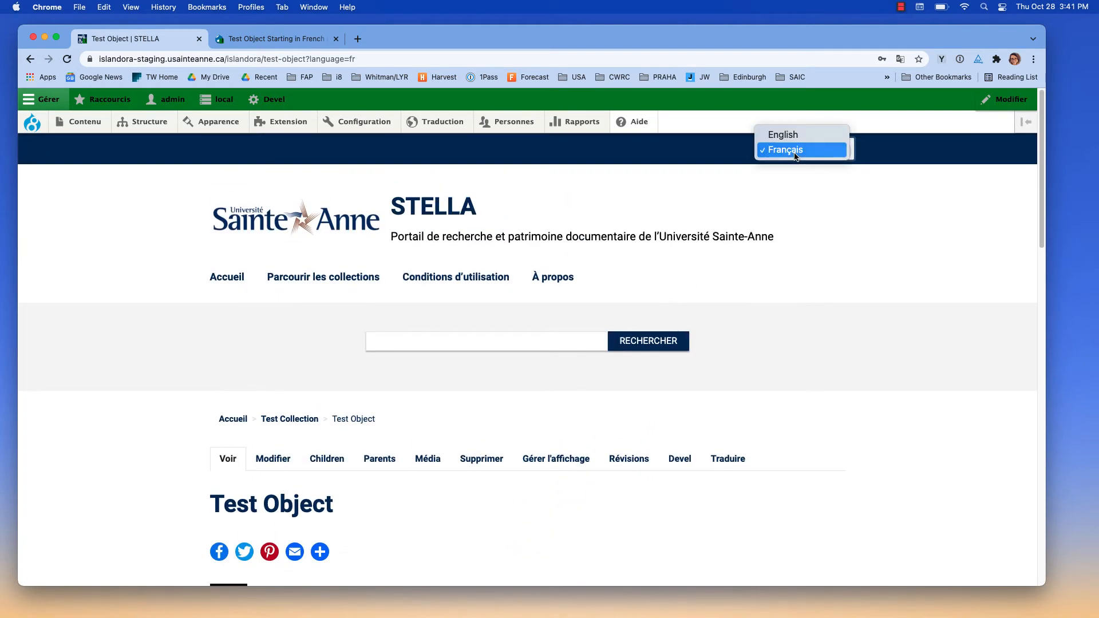
left_click(786, 138)
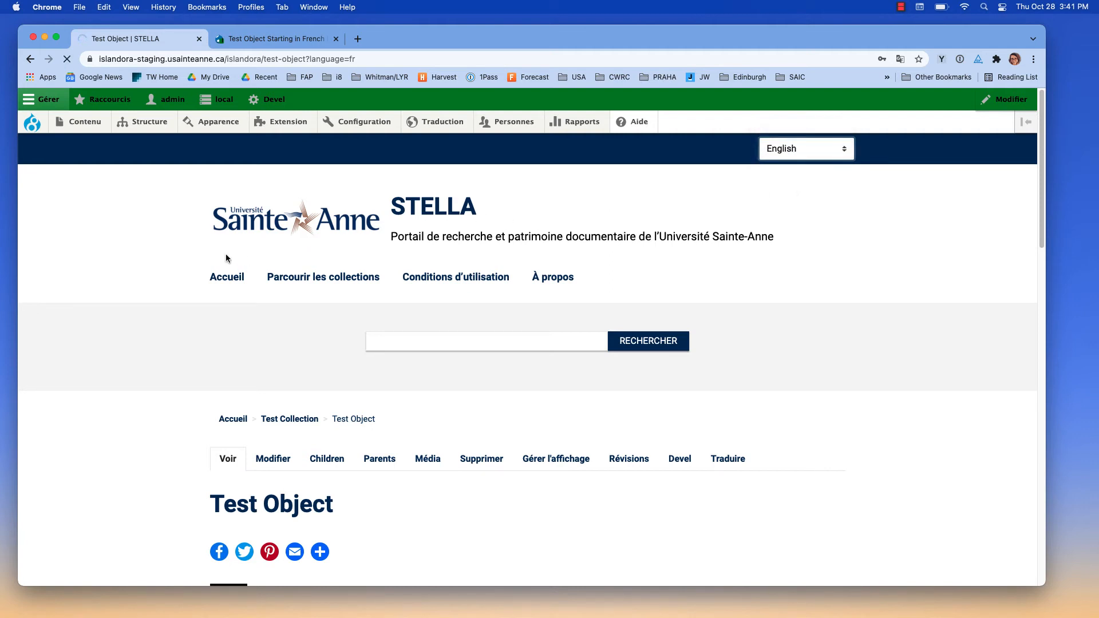
Go to the site's taxonomy vocabularies and open the list of terms in the Islandora Models vocabulary.
mouse_move(152, 132)
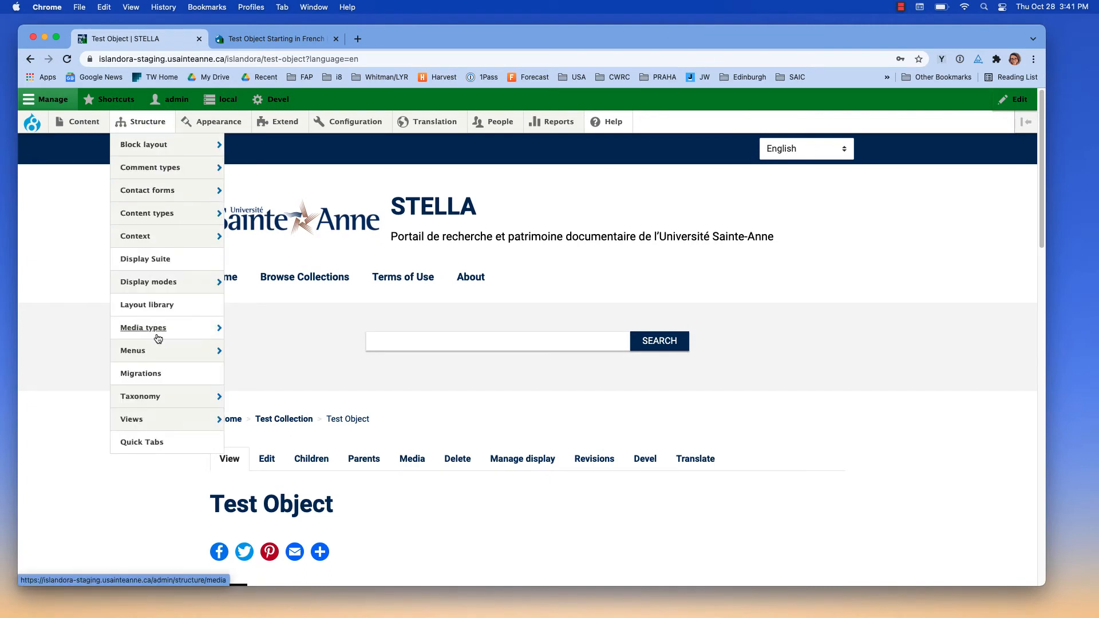
mouse_move(152, 401)
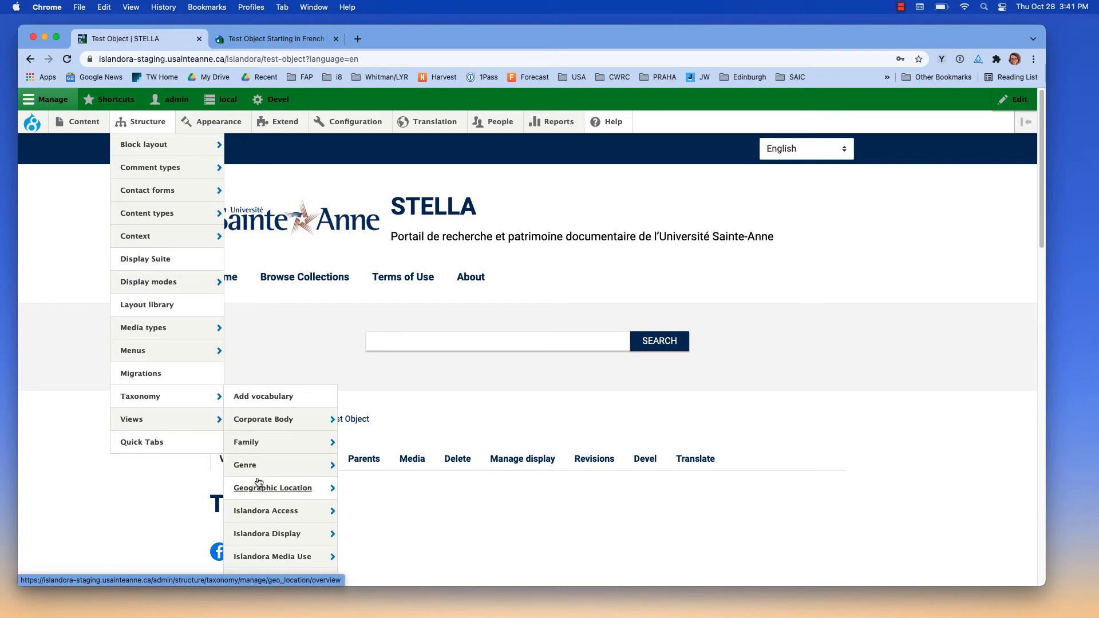
left_click(179, 402)
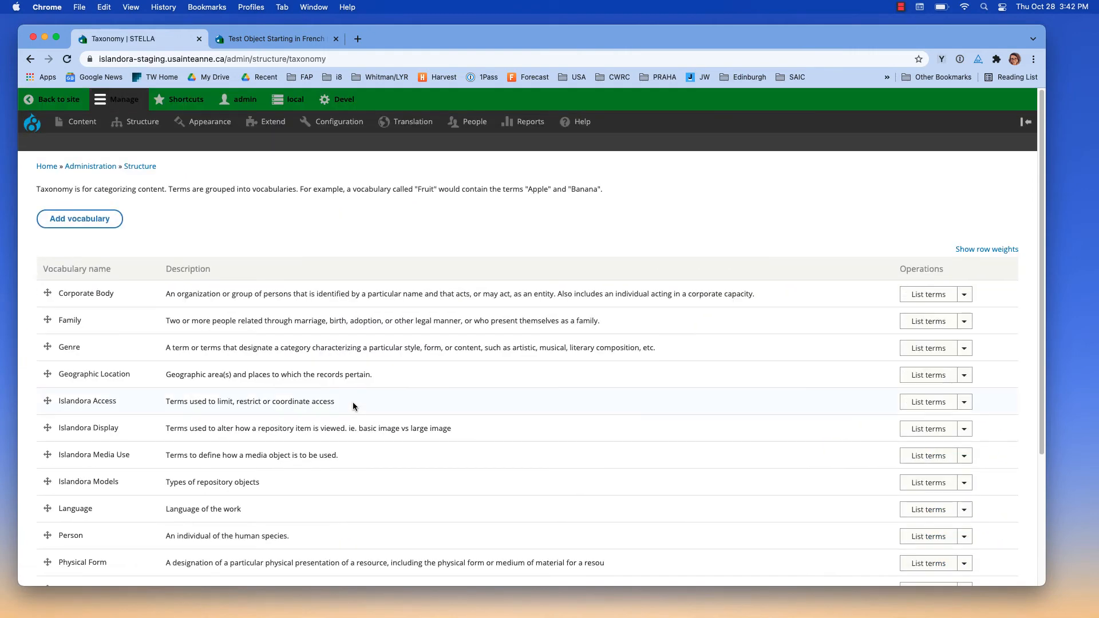
left_click(914, 484)
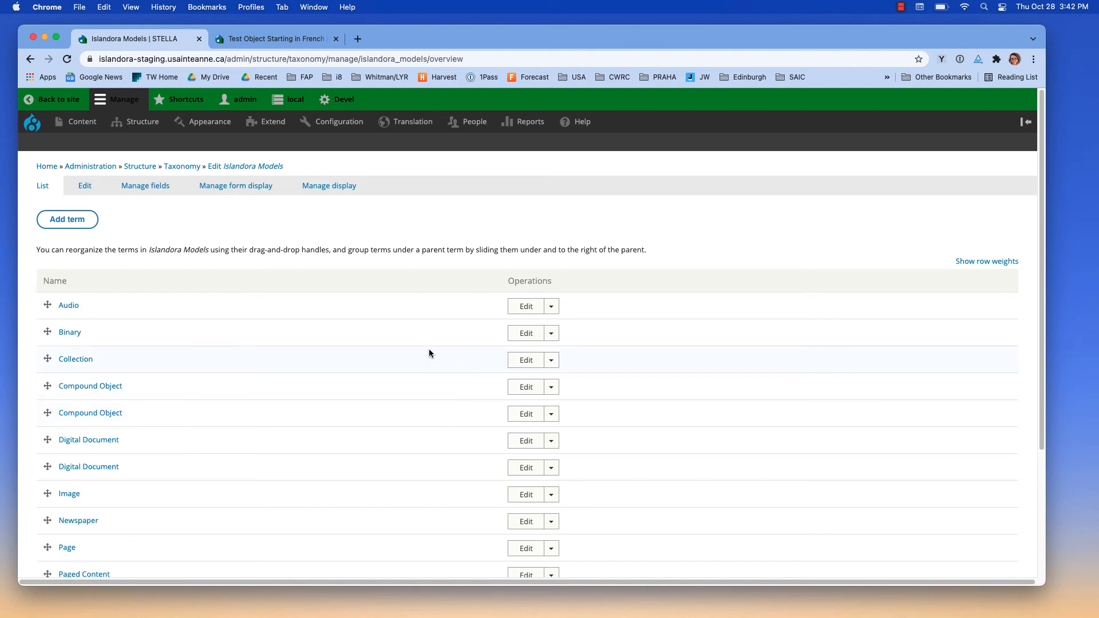
Open the translations overview of the first Compound Object term in the Islandora Models list.
left_click(550, 334)
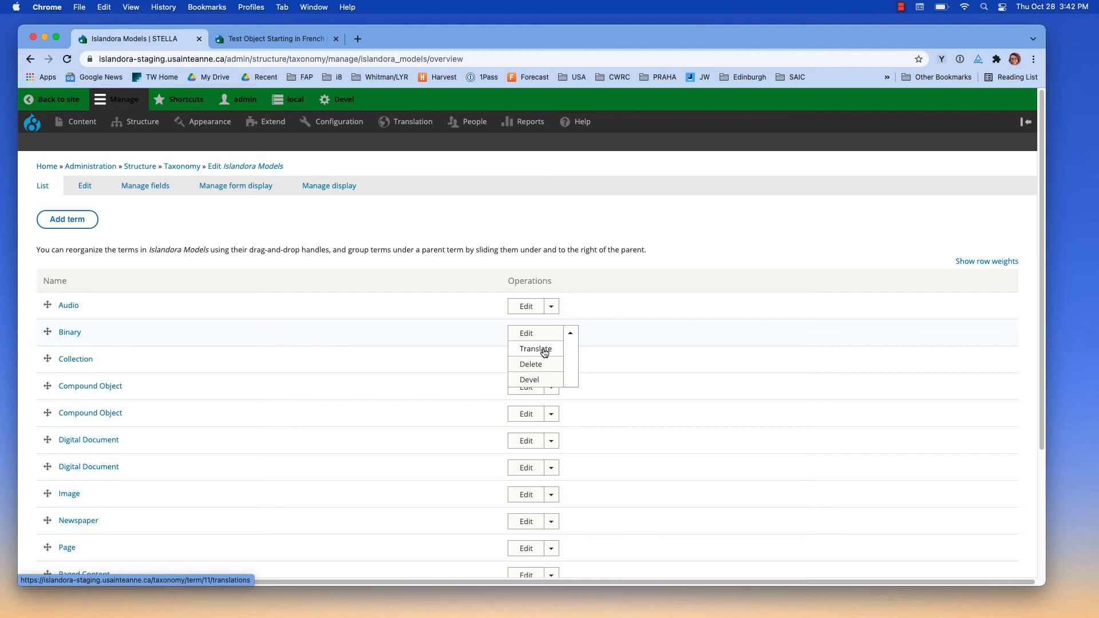
left_click(551, 387)
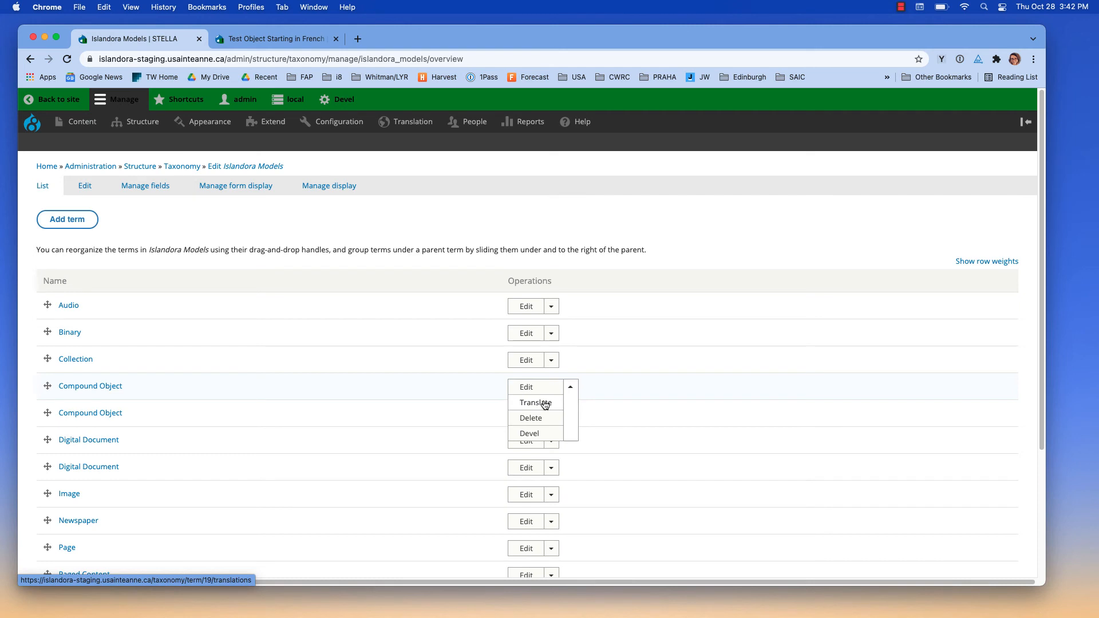
left_click(544, 402)
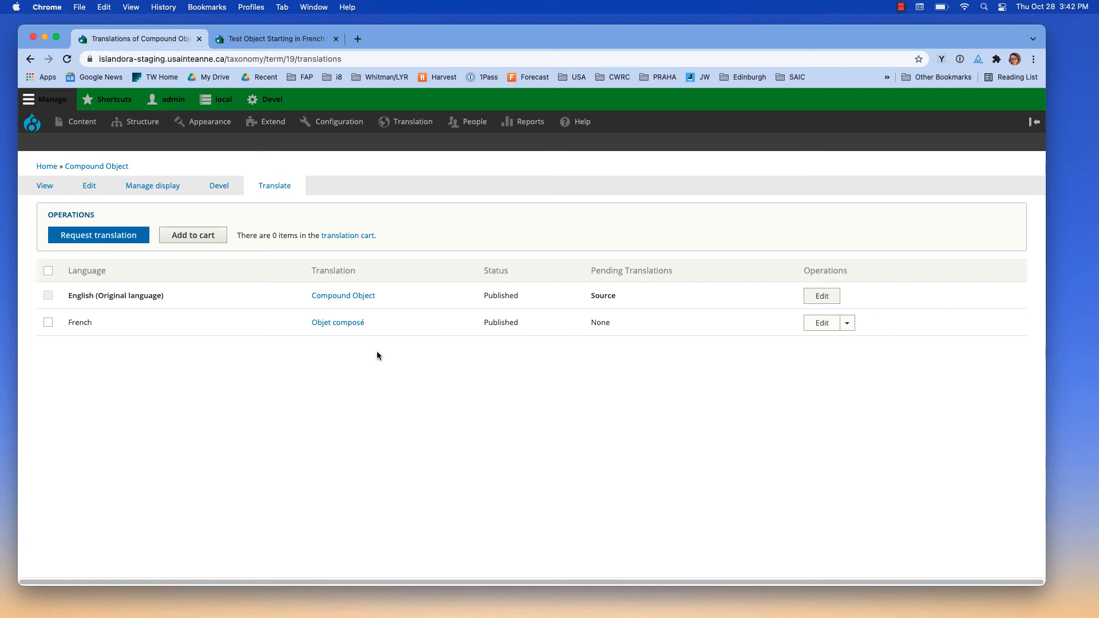
Open the Compound Object term for editing, examine its name, description and external URI, and return to its translations overview.
left_click(822, 323)
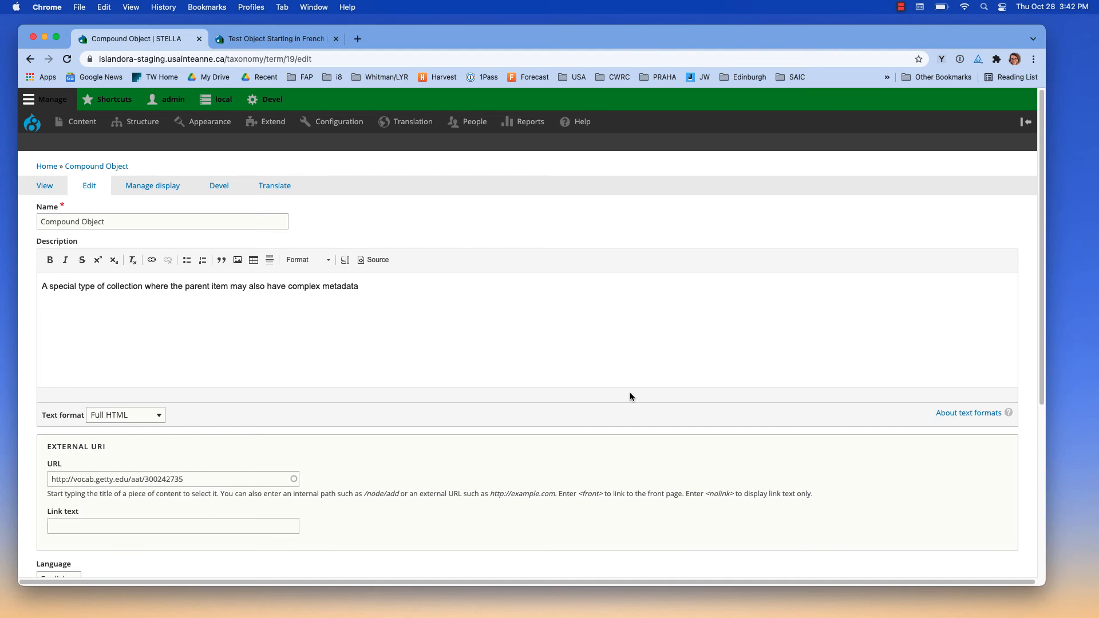
scroll(629, 393, "down", 1)
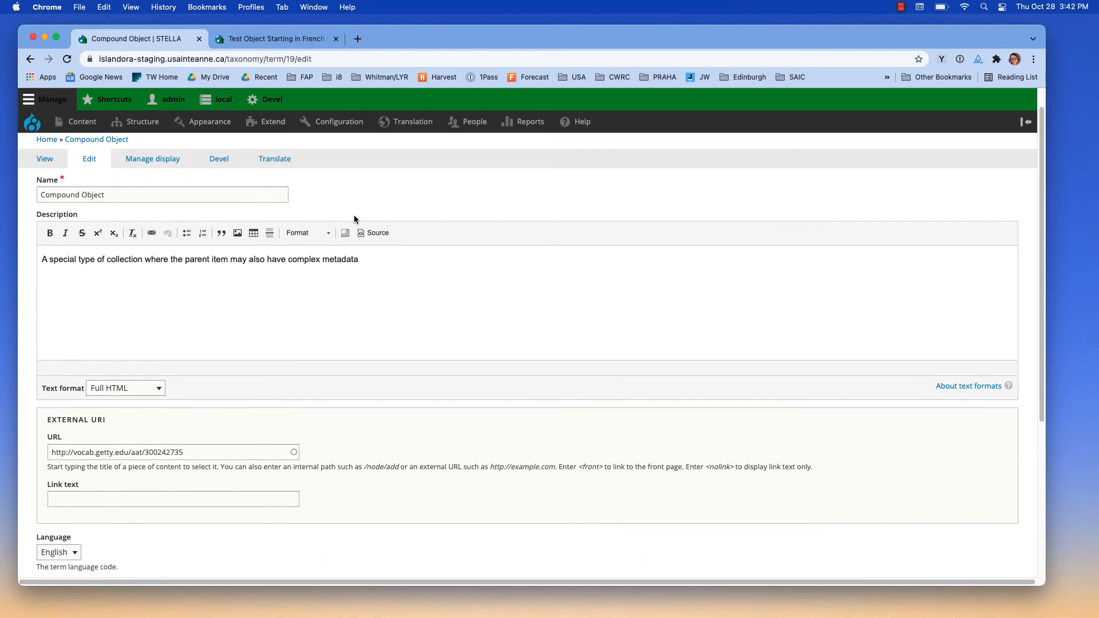
left_click(30, 59)
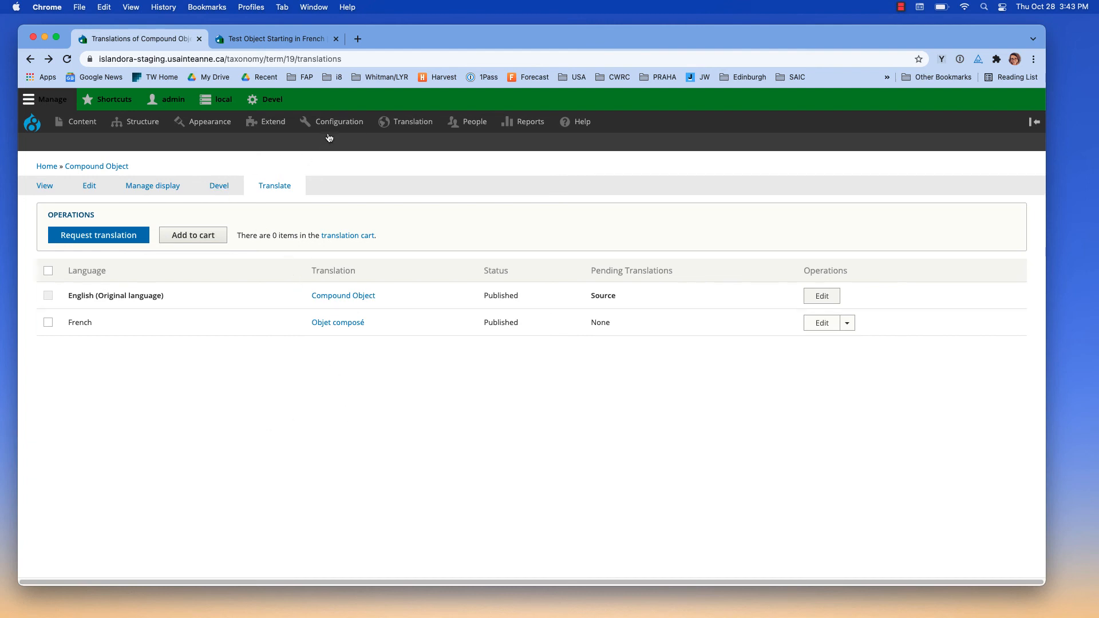
Open the site's content language and translation settings in the regional and language configuration.
mouse_move(334, 130)
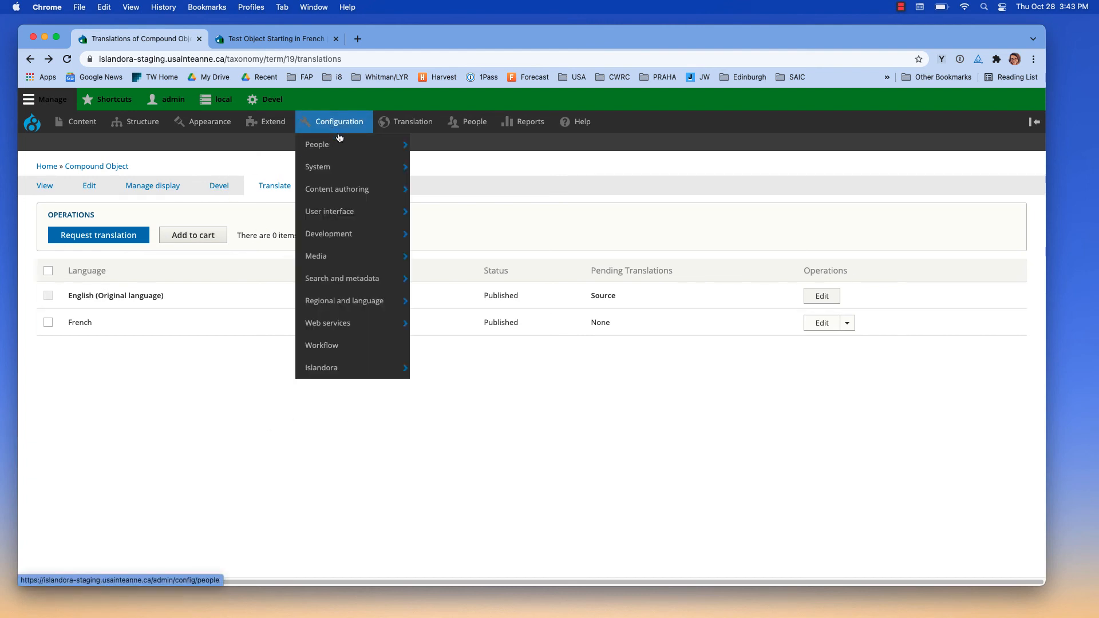
mouse_move(388, 301)
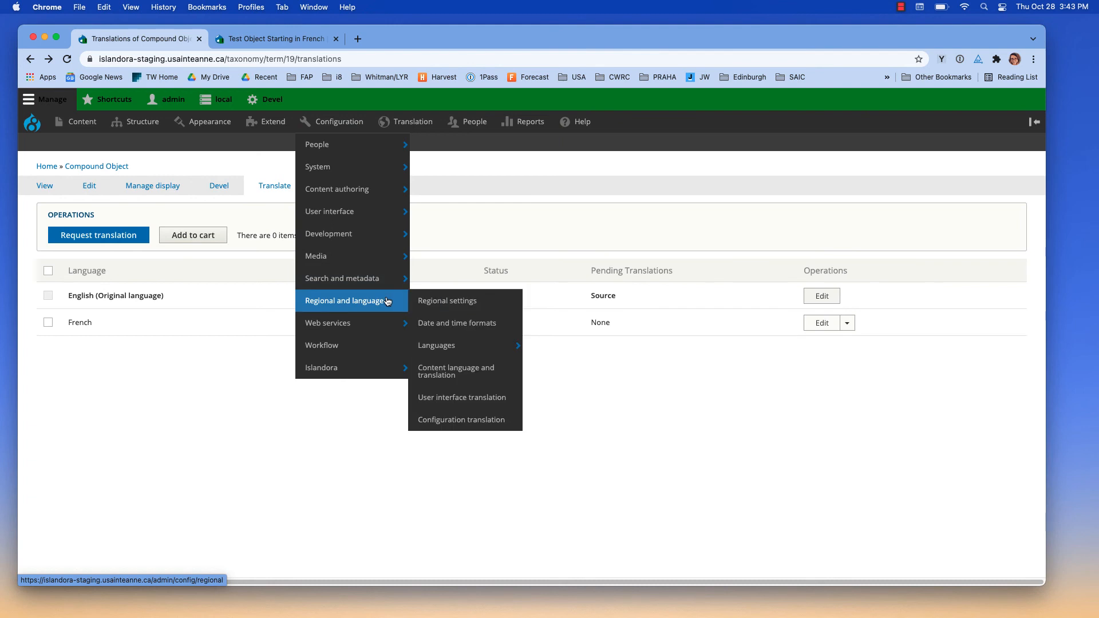
left_click(460, 376)
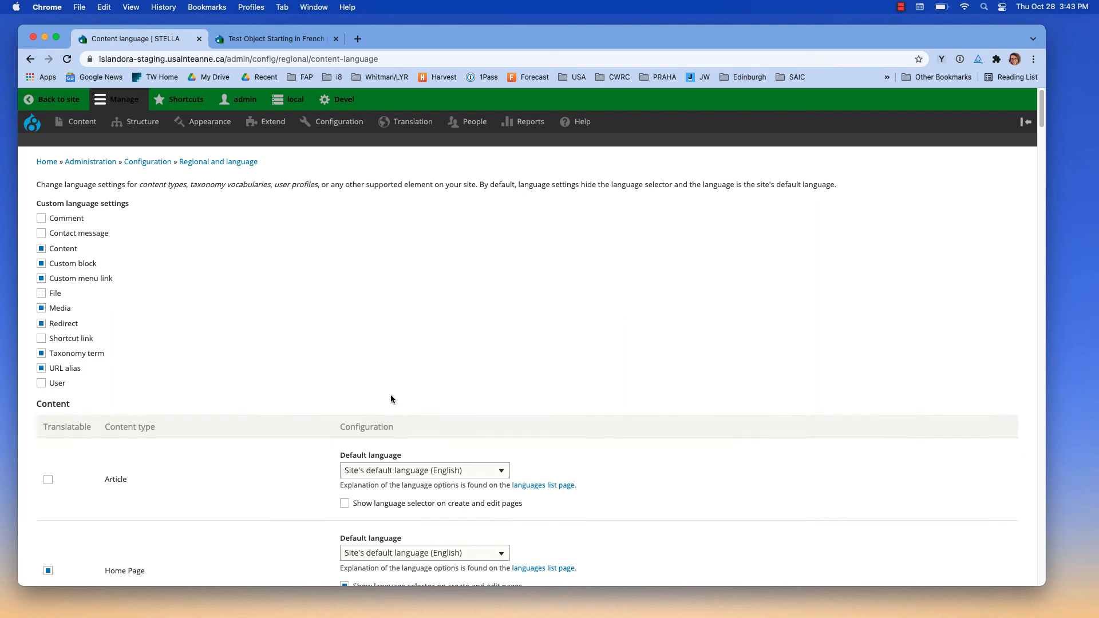
Examine the custom language settings and which Home Page content fields are marked translatable, down to Repository Item.
scroll(391, 394, "down", 5)
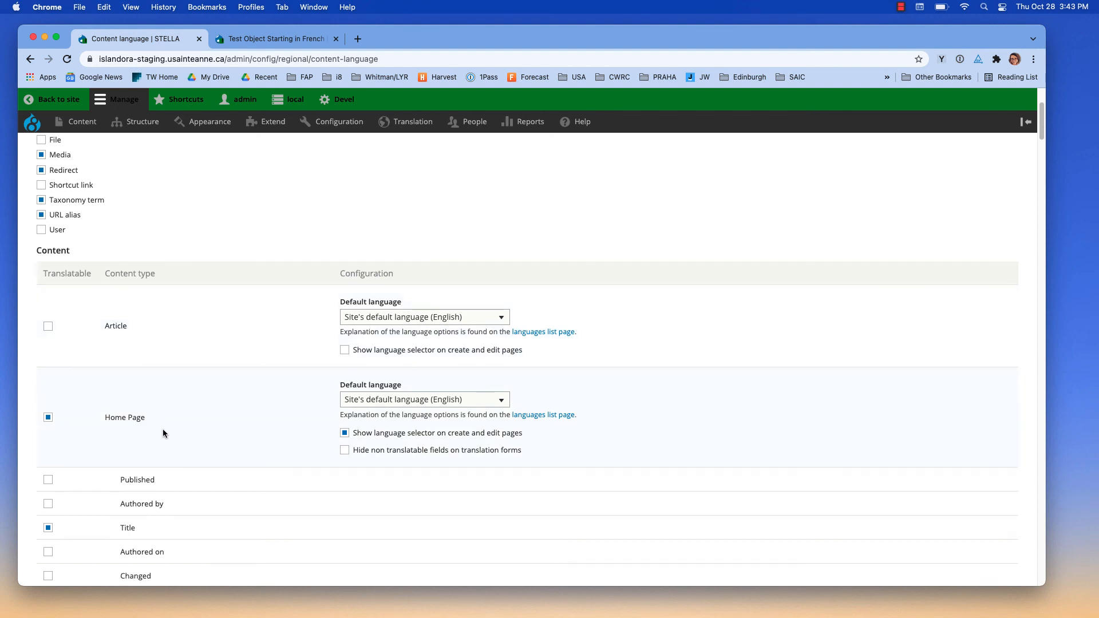
scroll(162, 428, "down", 1)
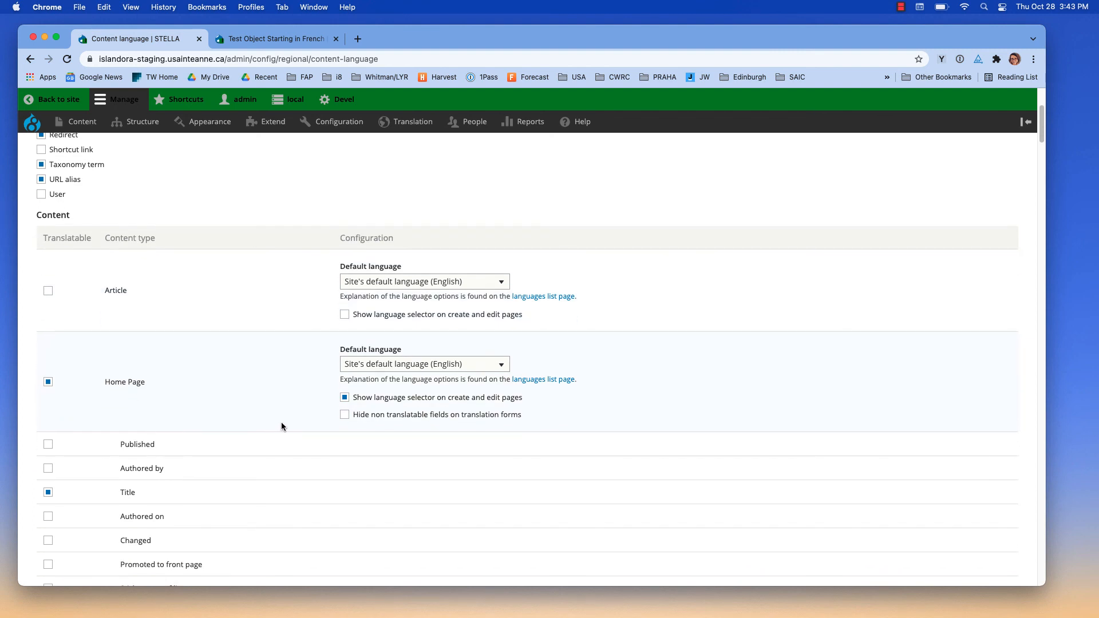
scroll(280, 423, "down", 2)
scroll(280, 421, "down", 1)
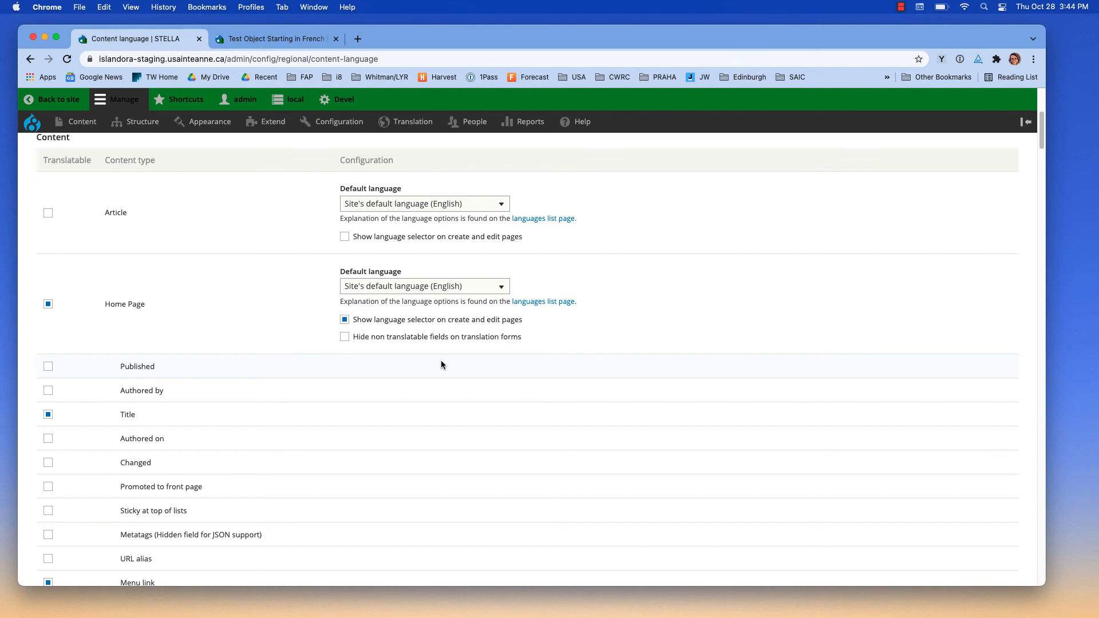
scroll(458, 401, "down", 10)
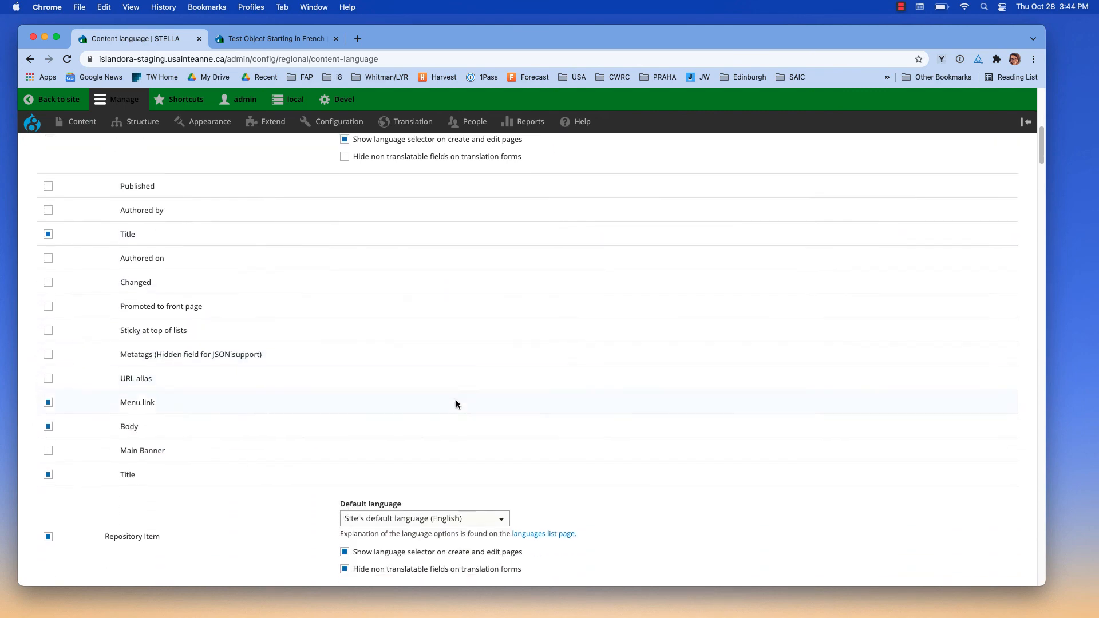
Examine the translation settings of the taxonomy vocabularies, including the Islandora Models fields, down to the end of the page.
scroll(453, 403, "down", 20)
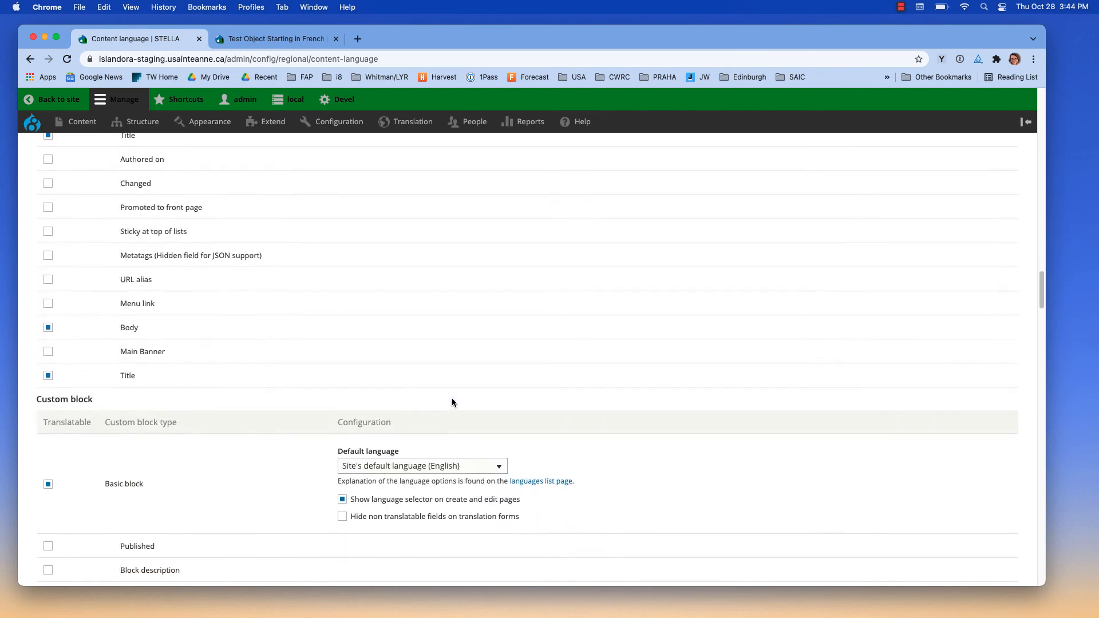
scroll(452, 403, "down", 20)
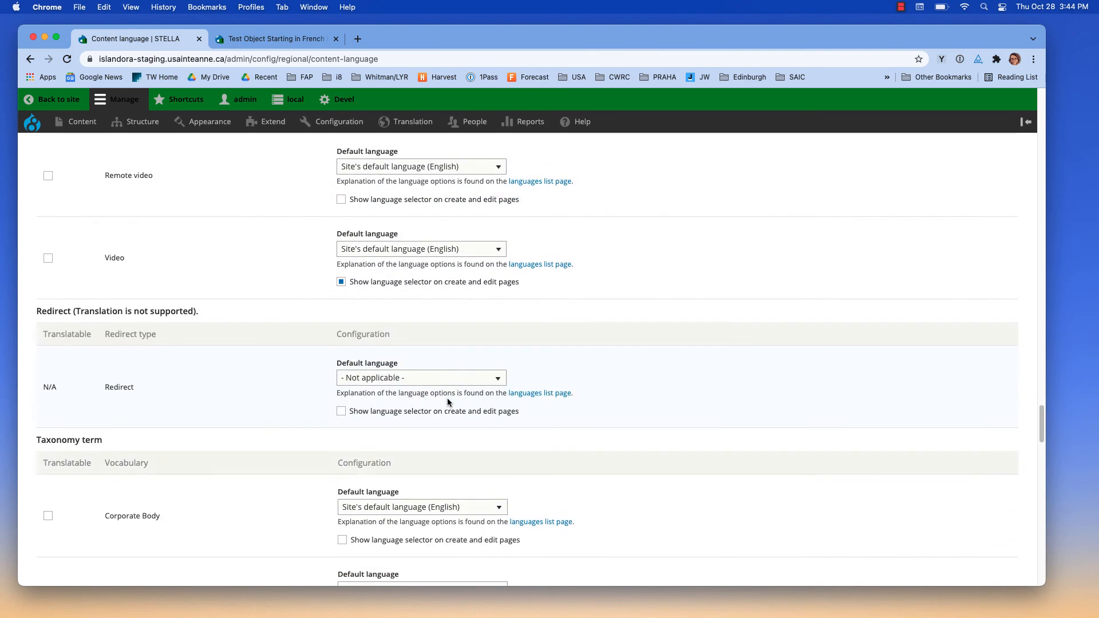
scroll(447, 399, "down", 3)
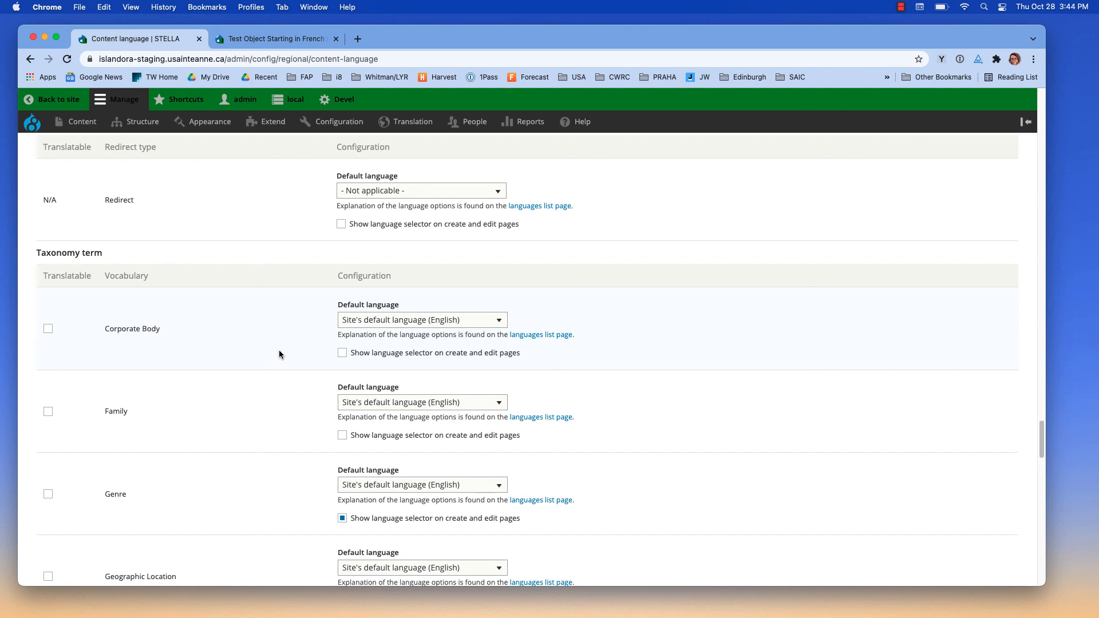
scroll(280, 366, "down", 7)
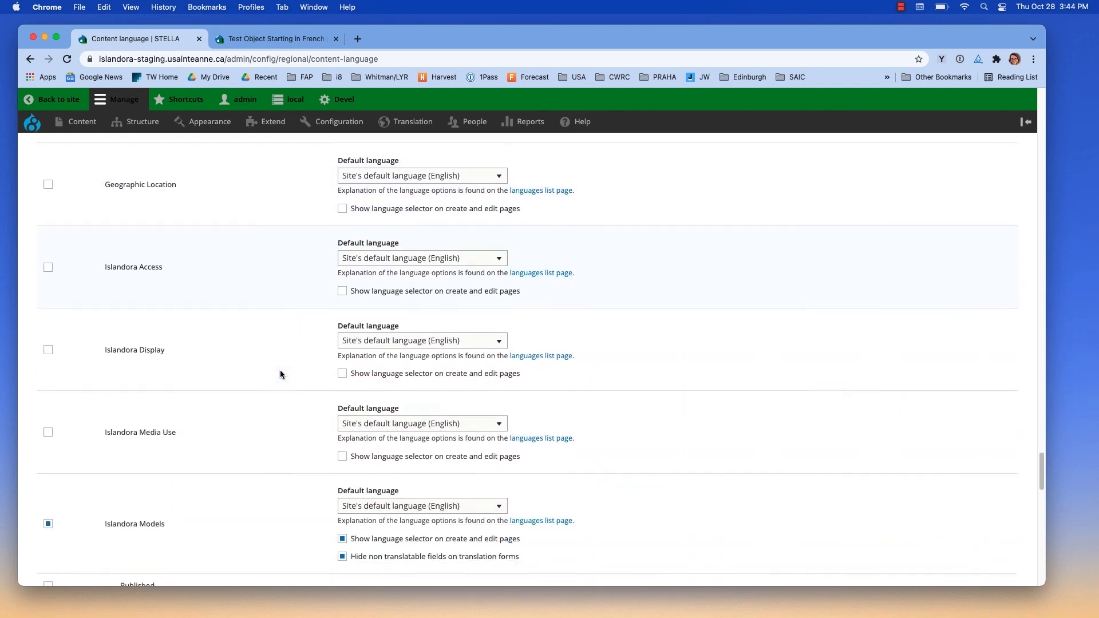
scroll(279, 372, "down", 5)
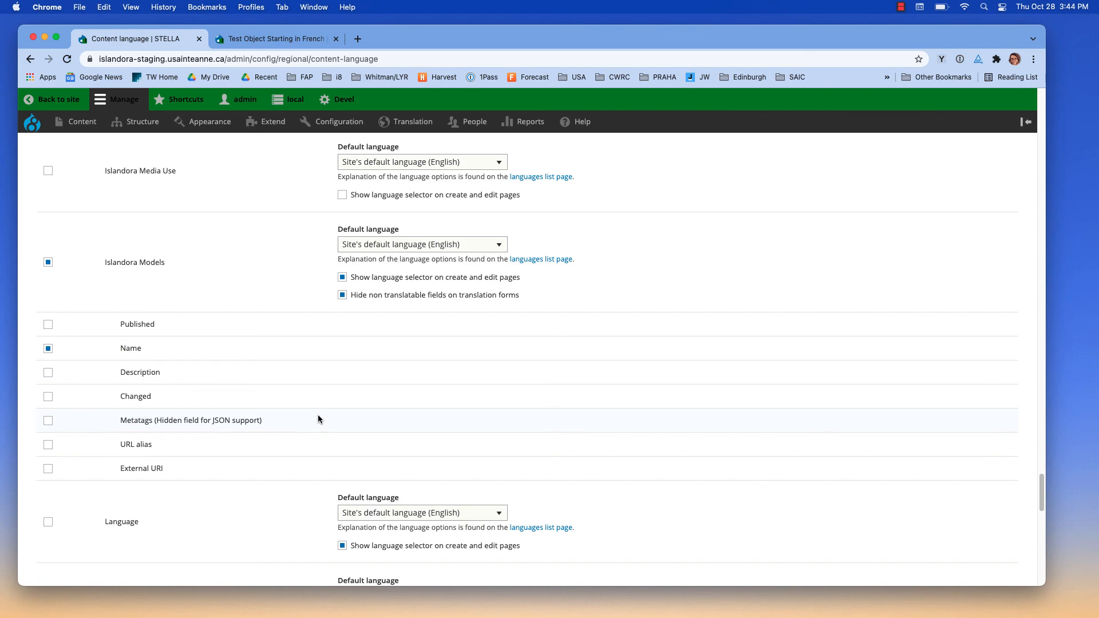
scroll(317, 418, "down", 10)
scroll(317, 417, "down", 5)
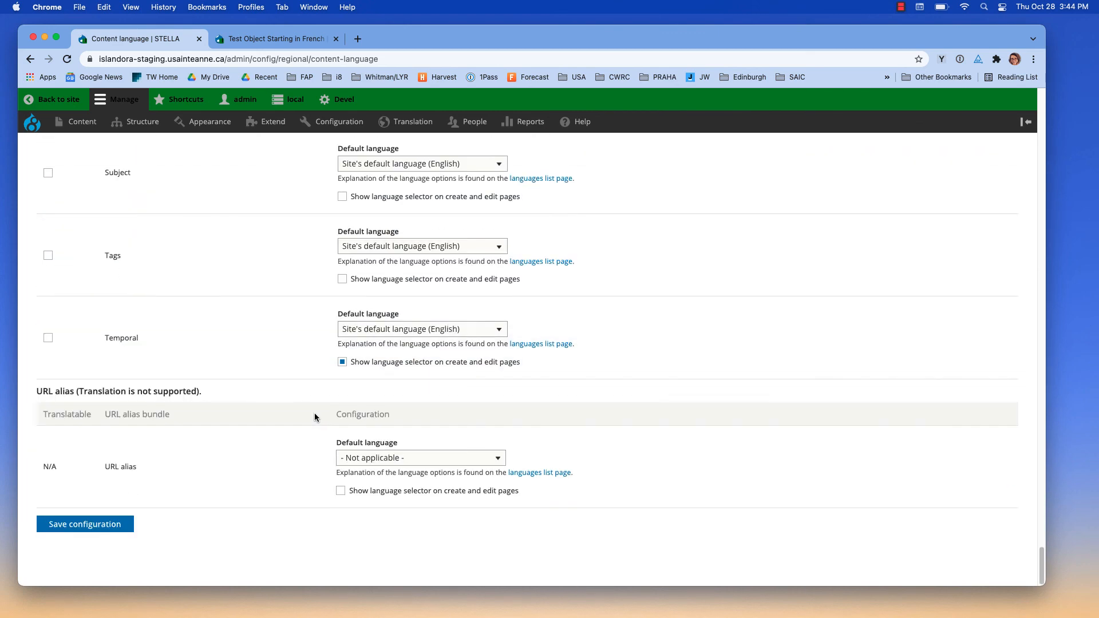